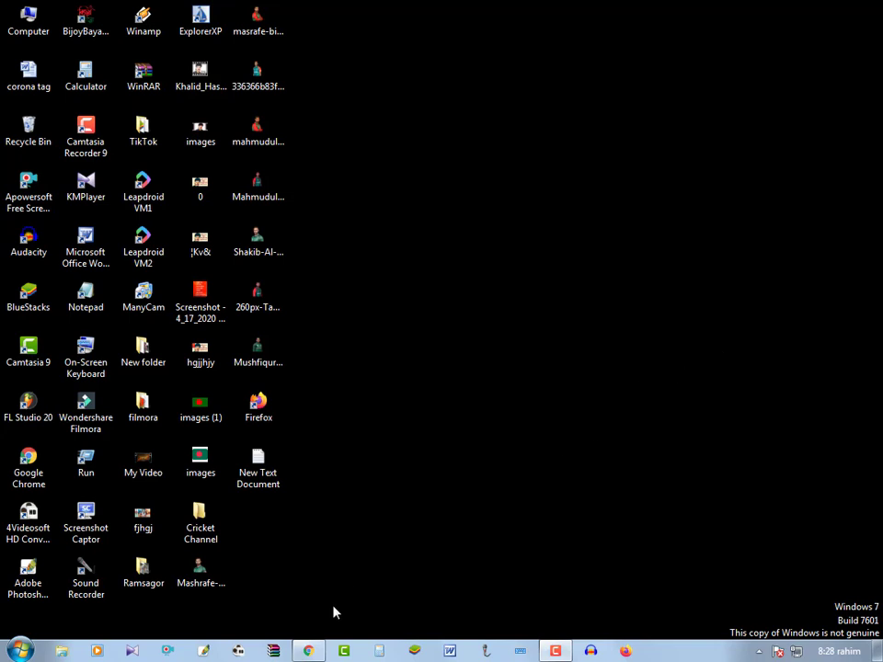
mouse_move(310, 652)
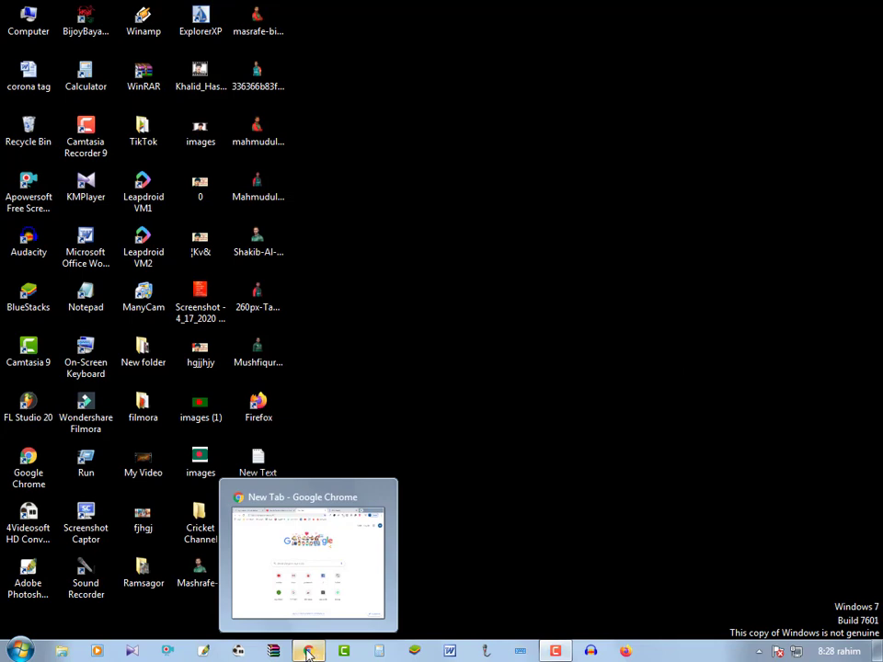
left_click(310, 653)
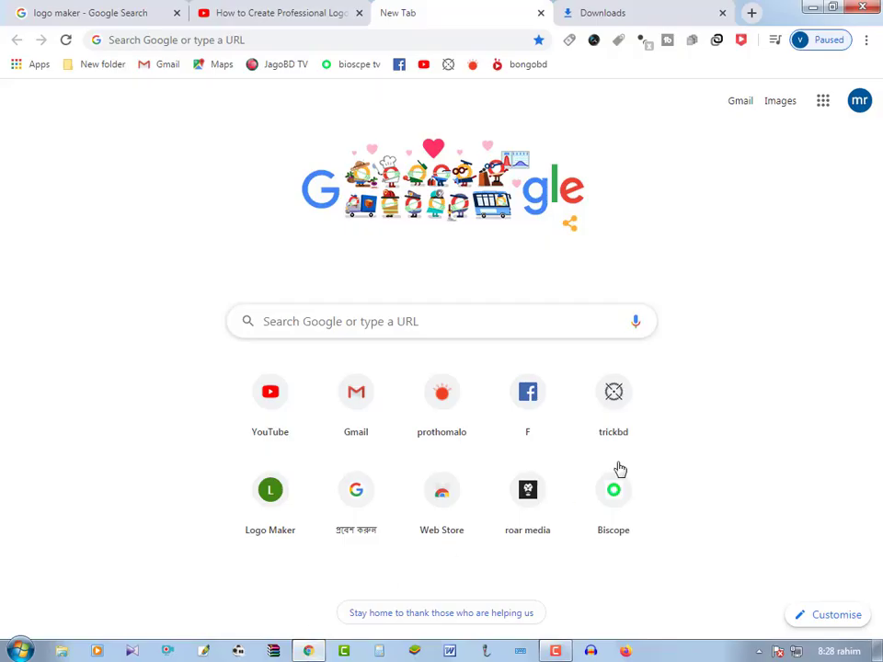
left_click(181, 40)
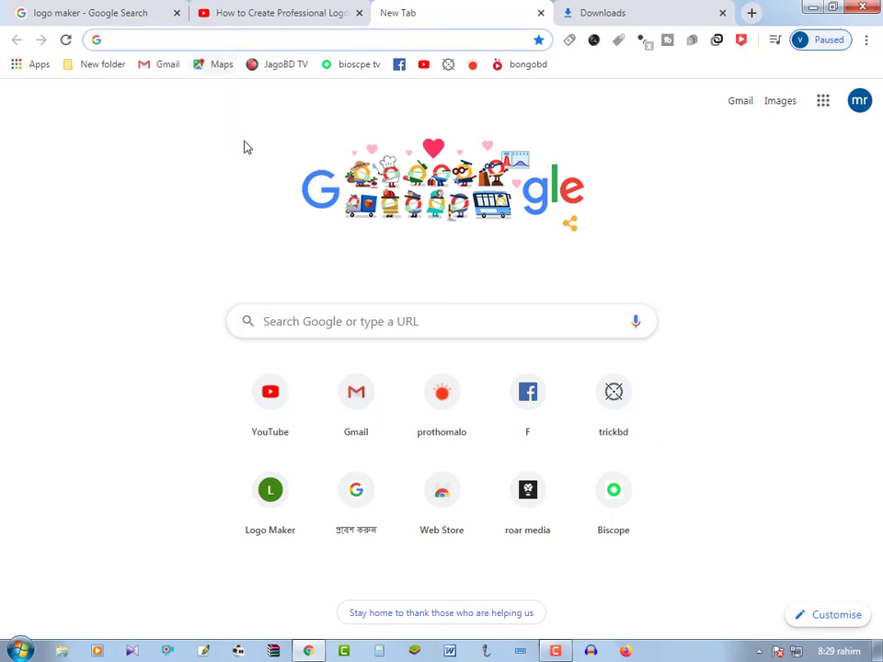
left_click(182, 40)
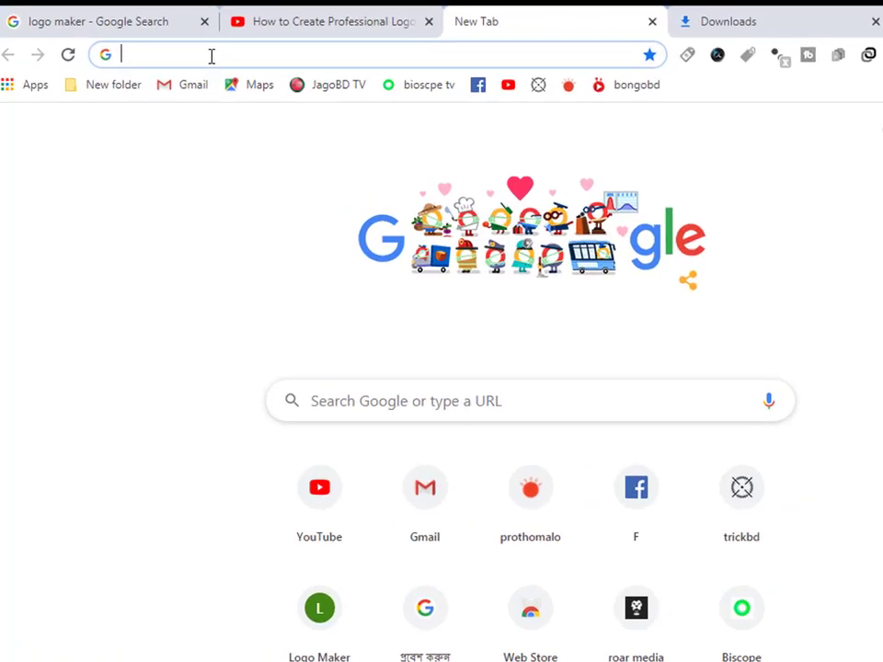
right_click(182, 41)
left_click(205, 120)
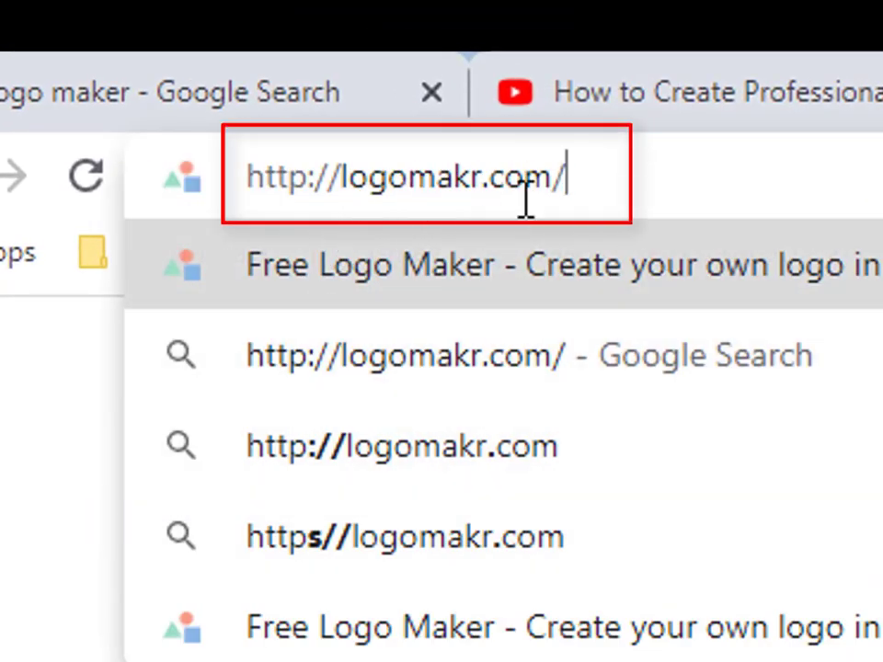
key("Return")
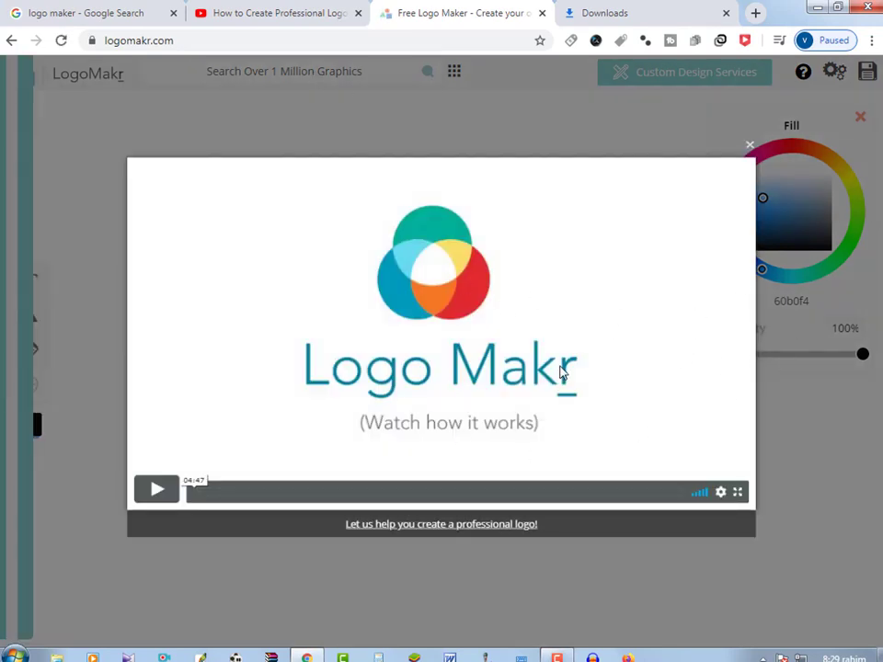
left_click(751, 149)
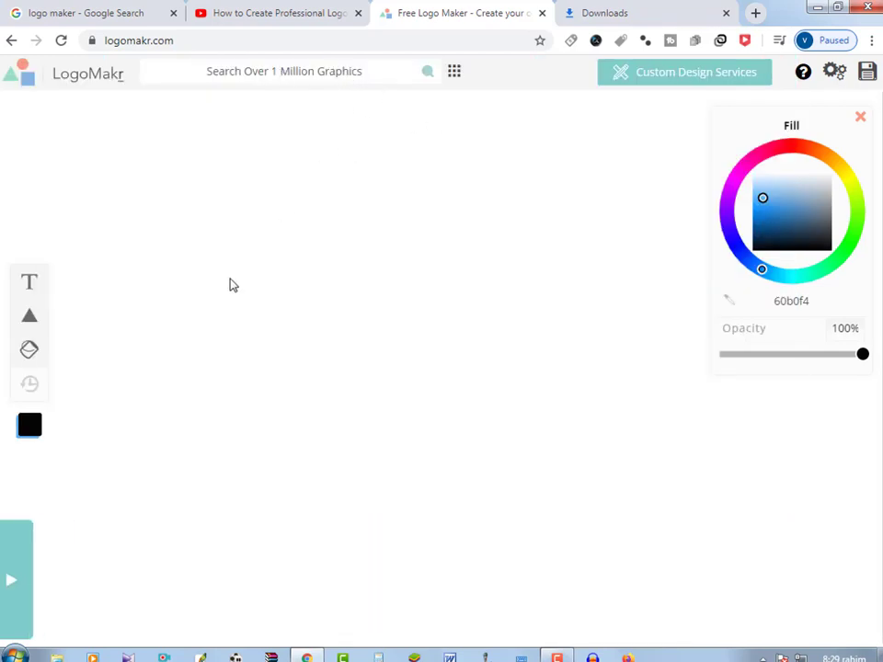
Find the head-with-gear clipart by searching graphics for "idea" and place it on the canvas at less than half its original size.
left_click(13, 574)
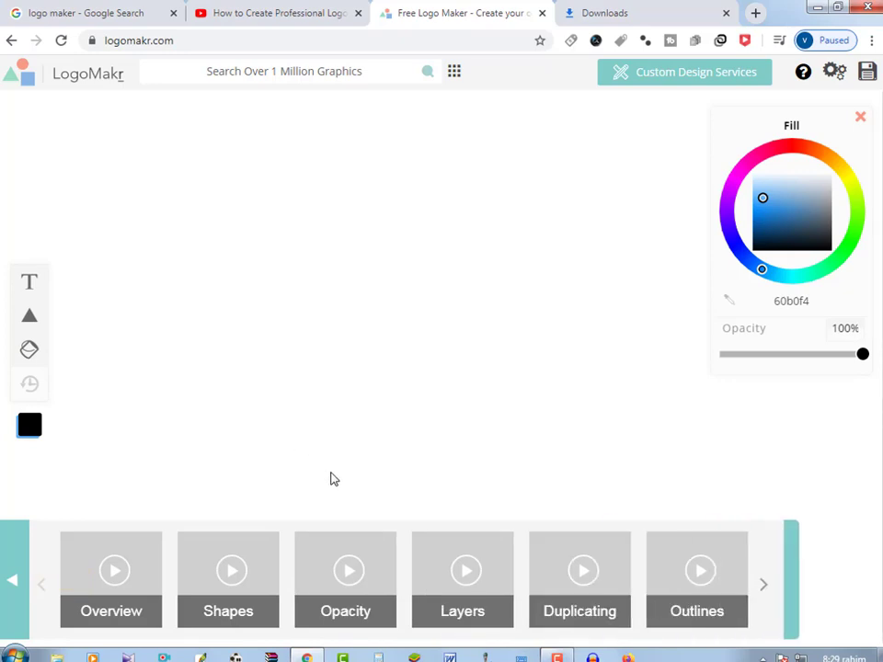
left_click(320, 71)
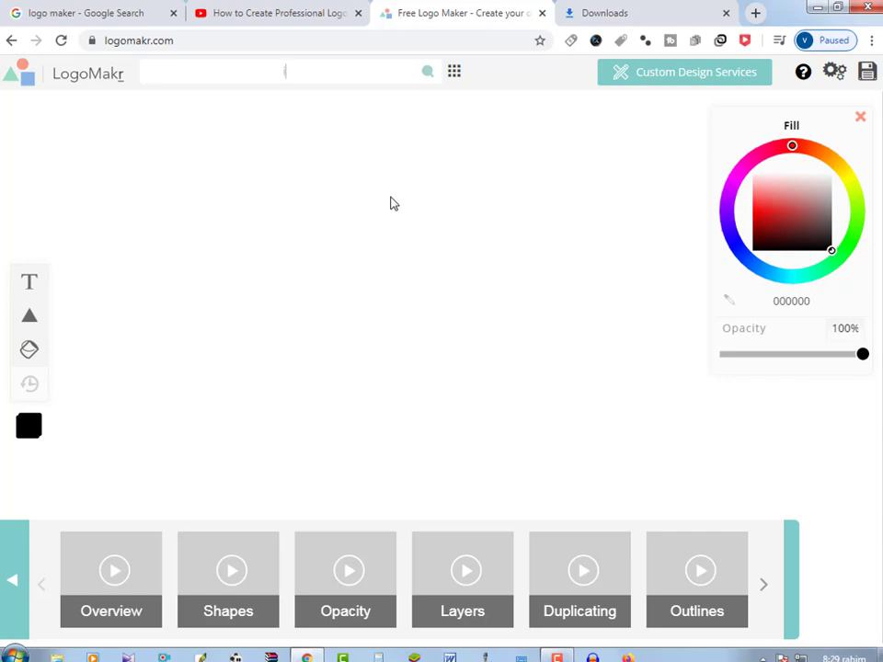
type("idea")
key("Return")
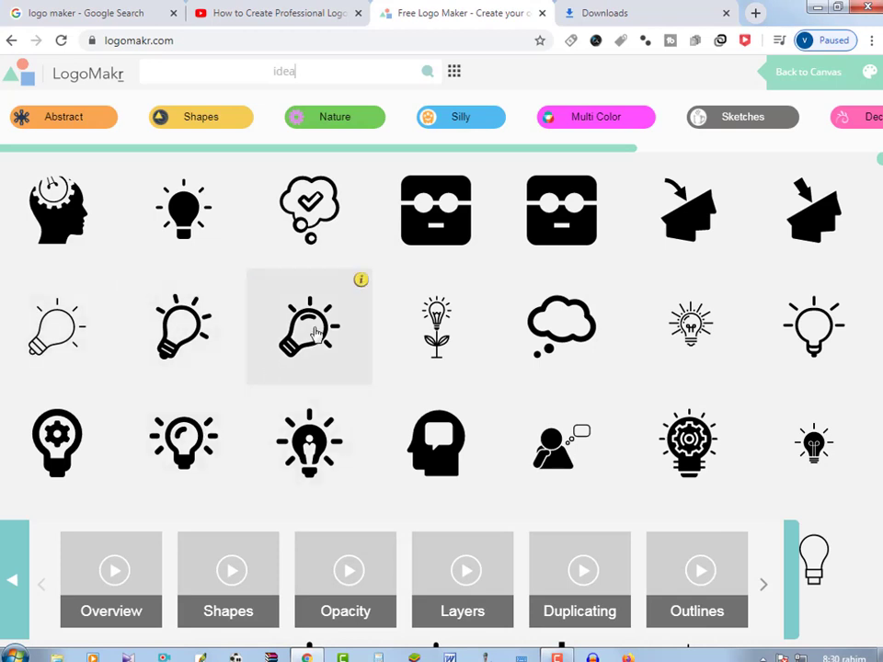
left_click(60, 229)
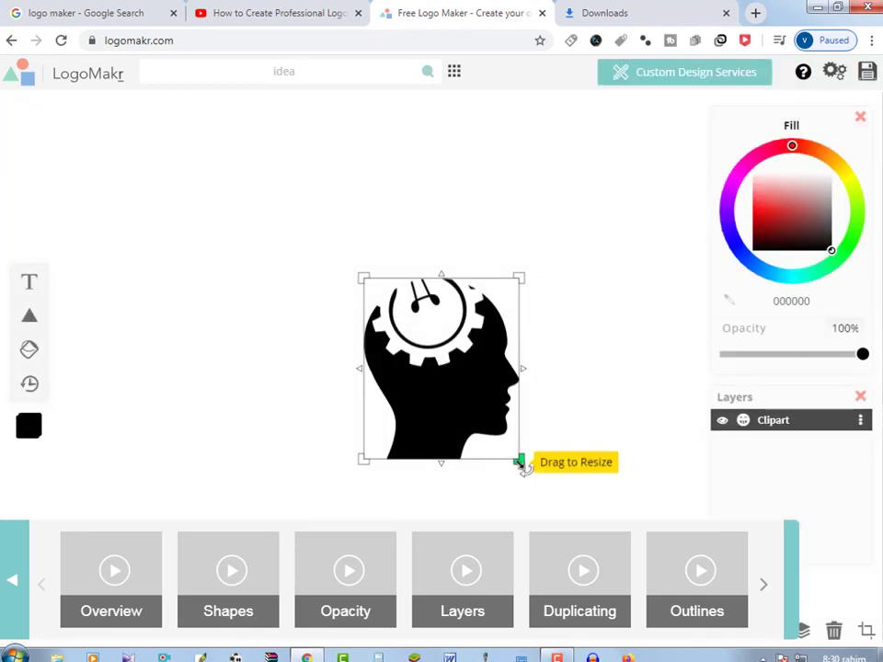
left_click_drag(521, 461, 386, 297)
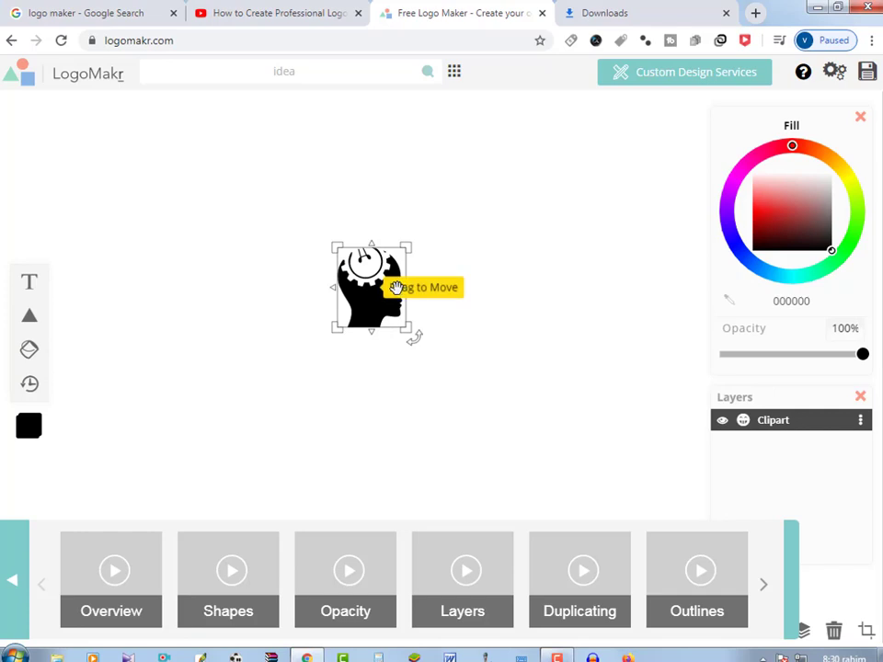
Try several fill colours on the head clipart and settle on magenta ff00af.
left_click(808, 148)
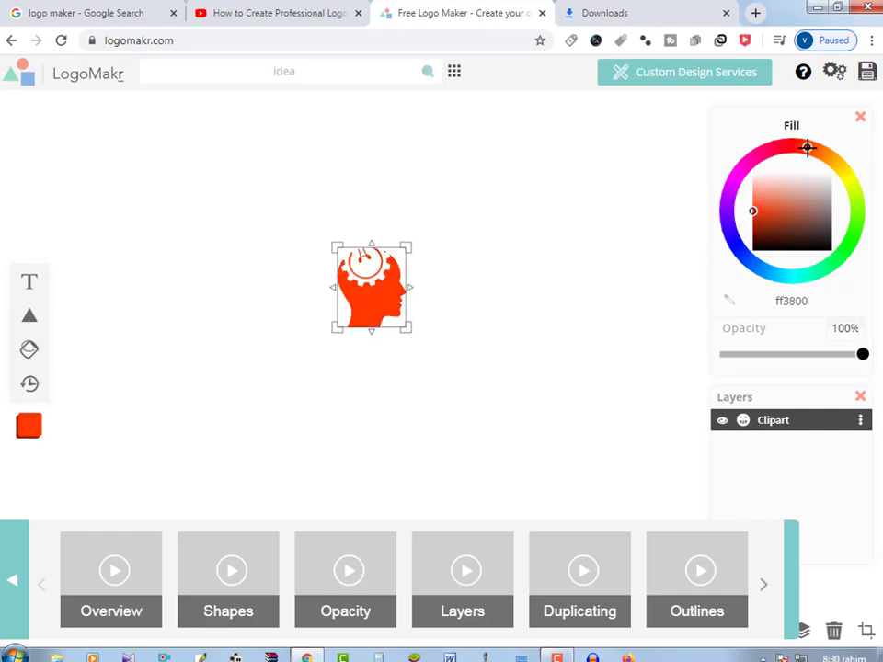
left_click(788, 146)
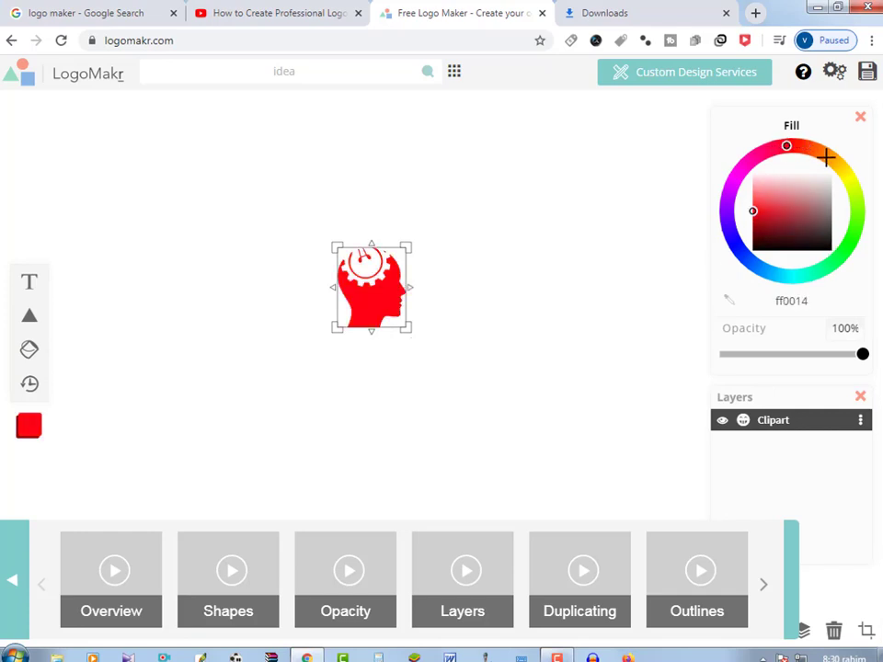
left_click(849, 178)
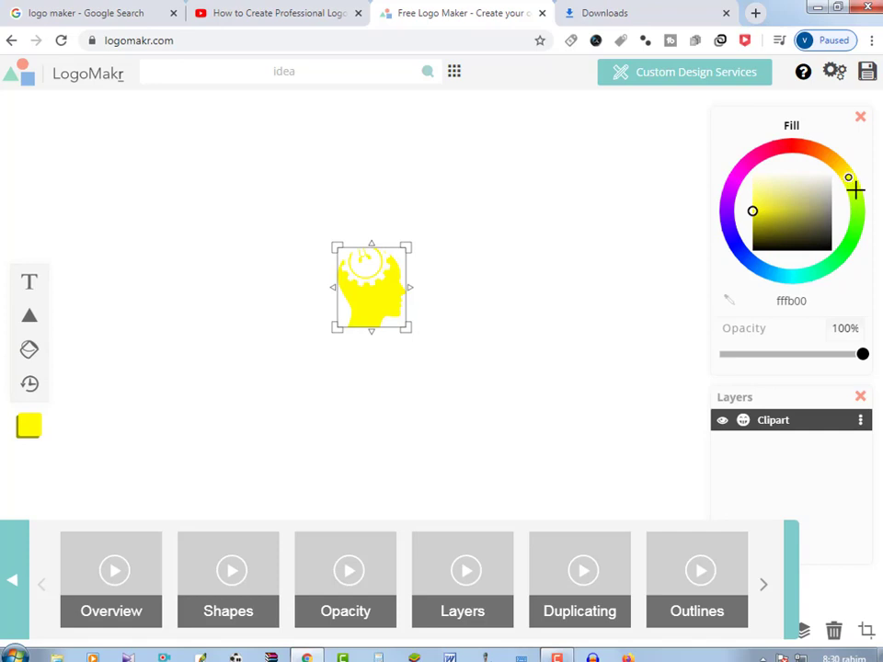
left_click(855, 189)
left_click(855, 218)
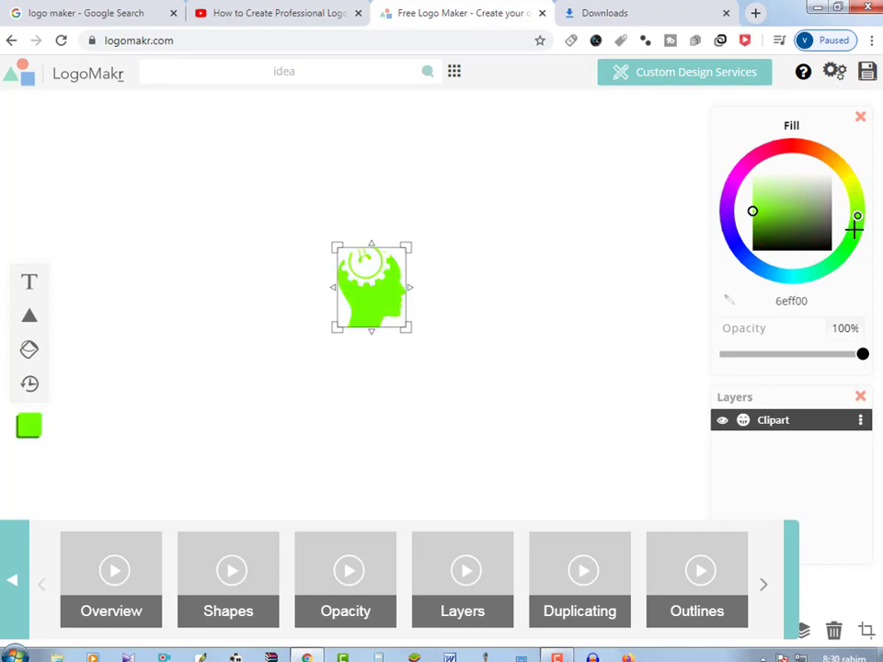
left_click(854, 231)
left_click(842, 250)
left_click(838, 253)
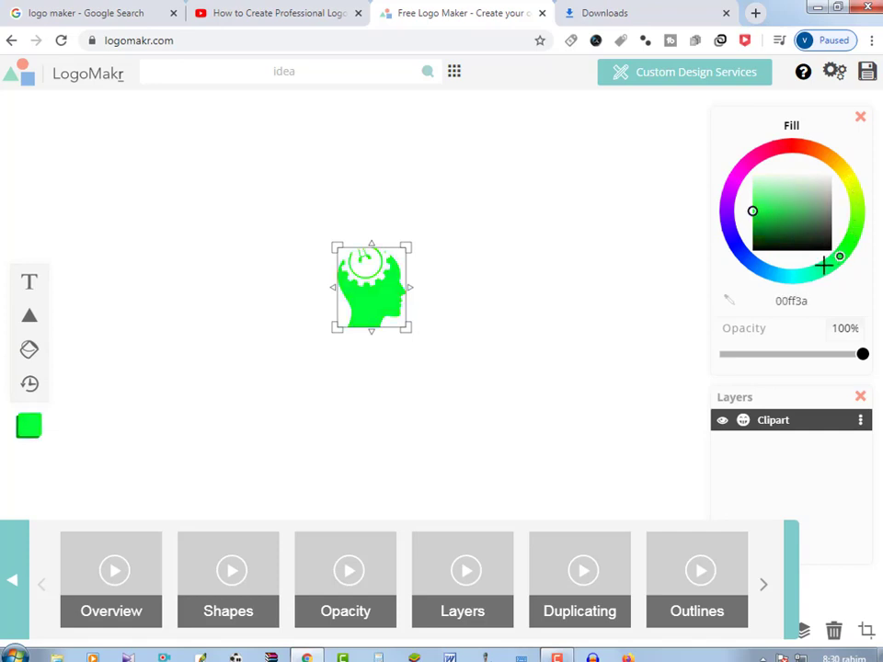
left_click(800, 150)
left_click(748, 162)
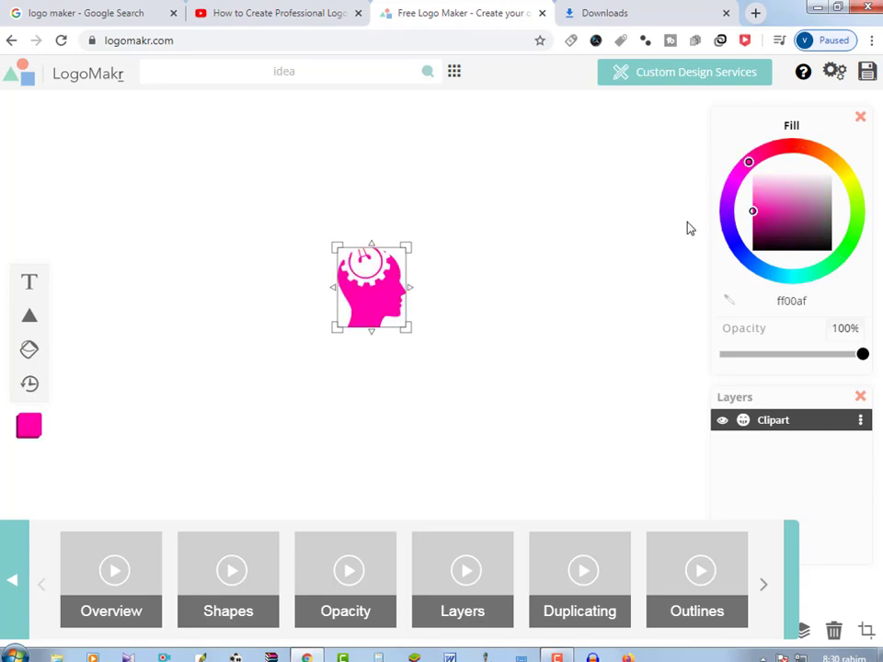
Add a black background behind the clipart and change it to white.
right_click(449, 291)
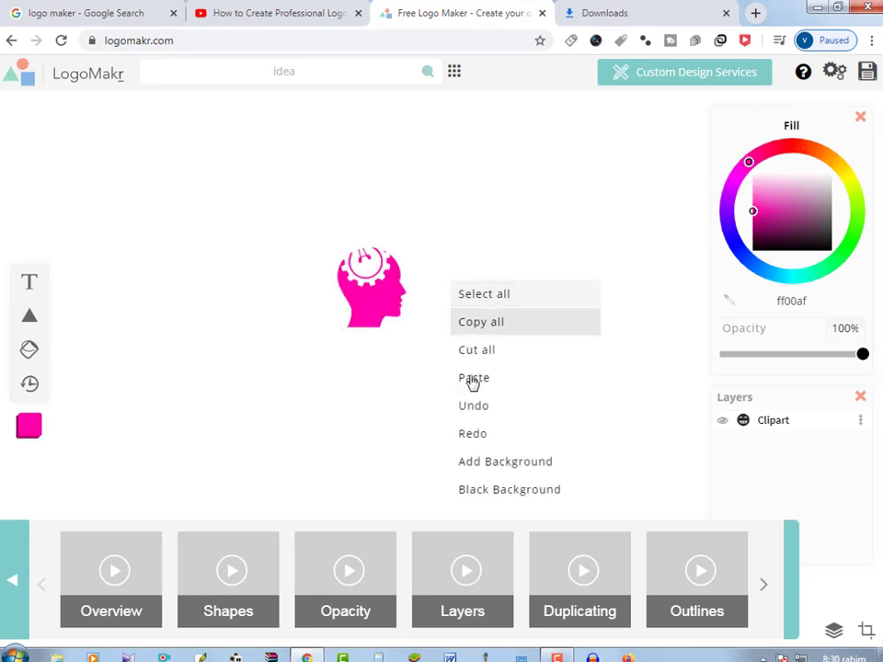
left_click(500, 491)
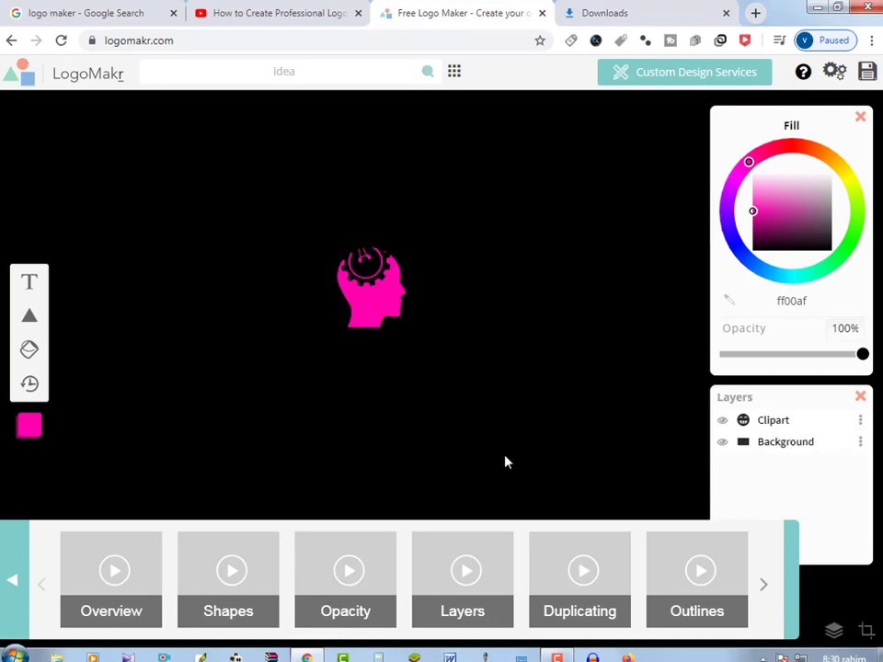
right_click(564, 262)
left_click(605, 469)
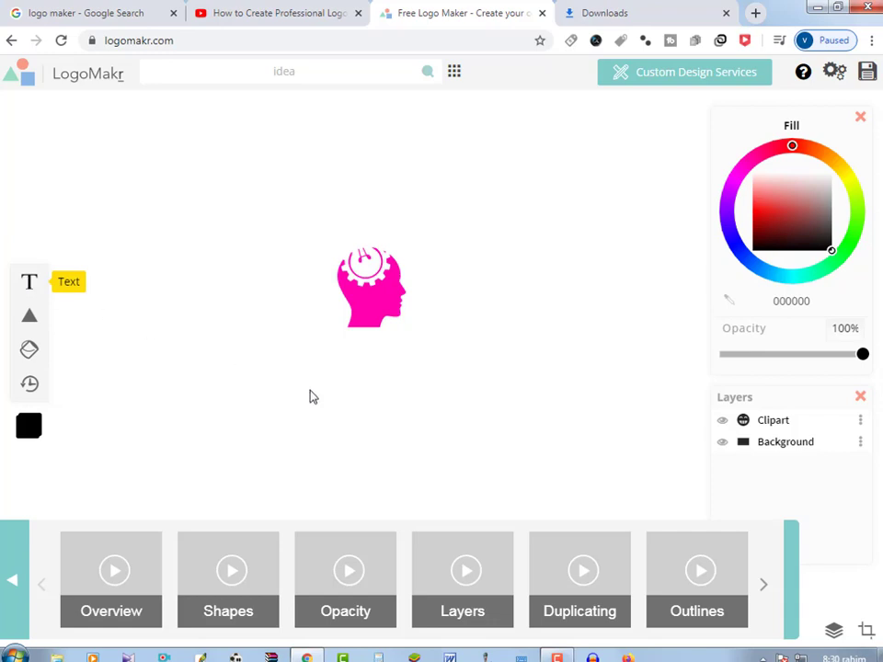
Add a text layer below the head clipart and replace its placeholder with the person's first name, capitalized.
left_click(28, 282)
left_click(376, 368)
triple_click(562, 375)
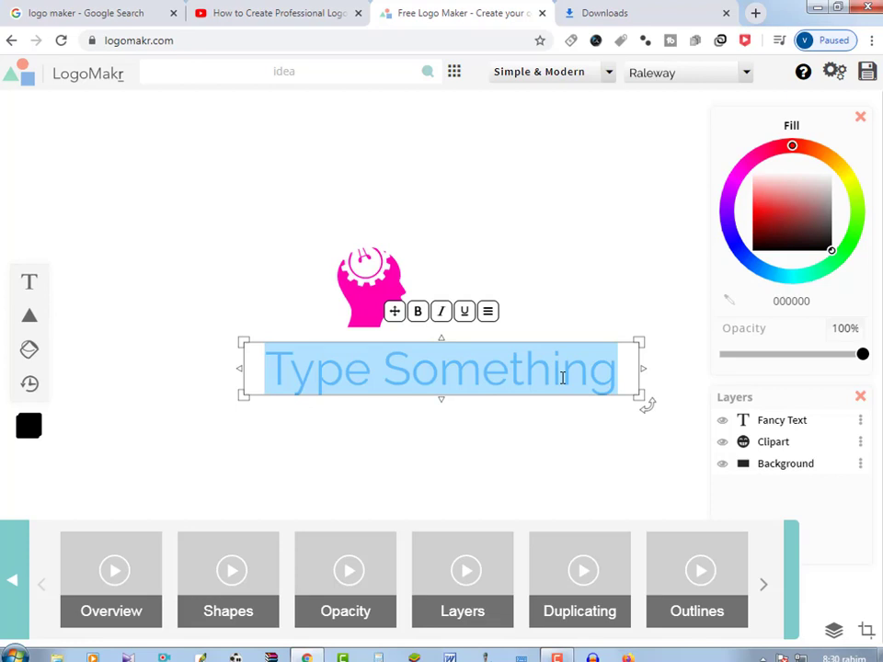
type("ra")
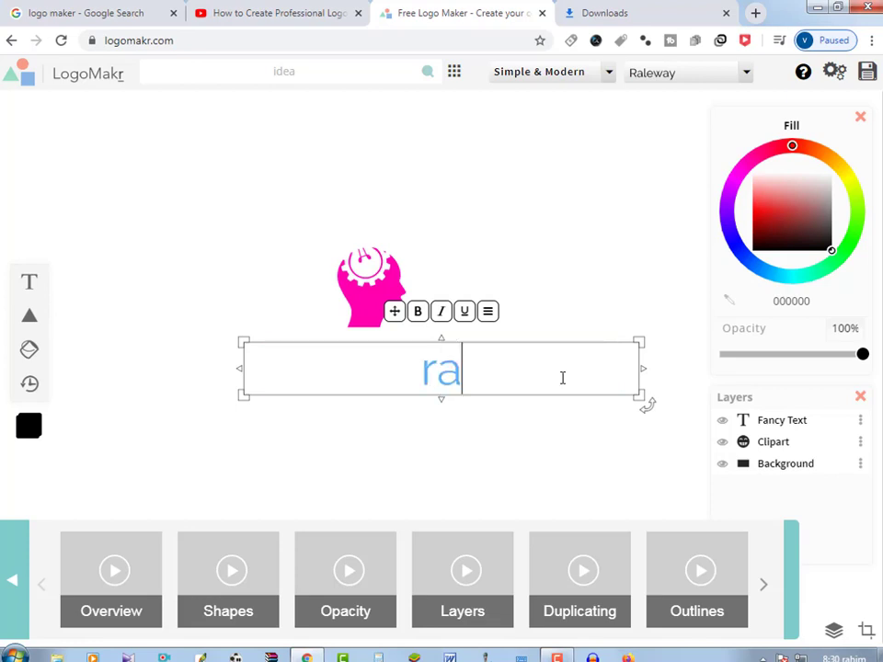
type("hin")
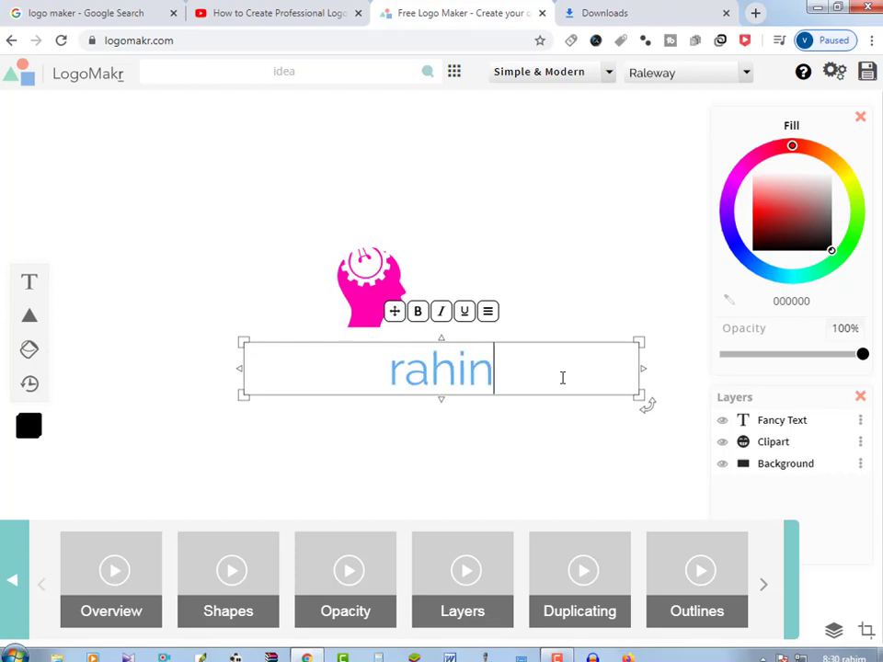
key("BackSpace")
key("BackSpace")
key("BackSpace")
key("BackSpace")
key("BackSpace")
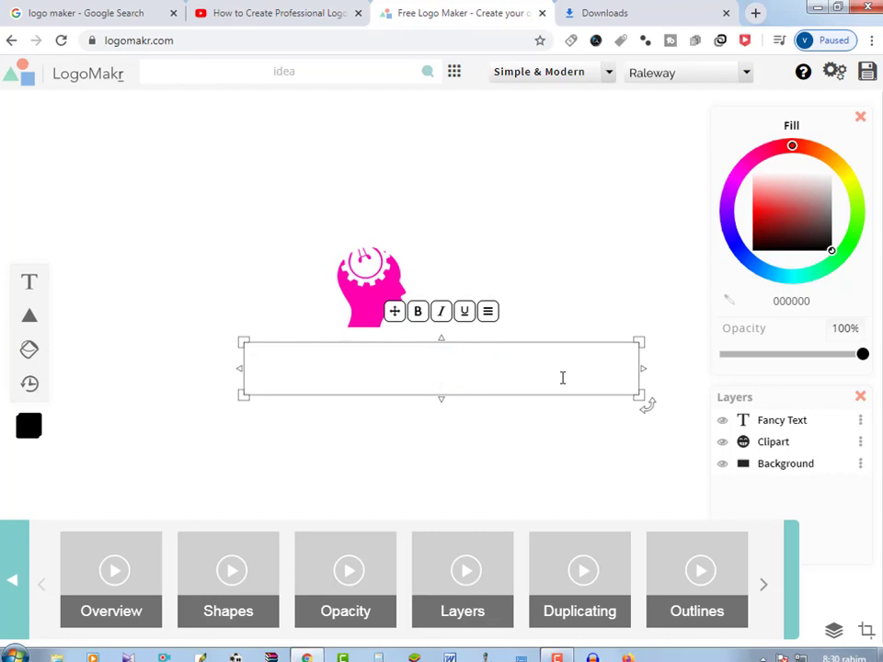
type("Rah")
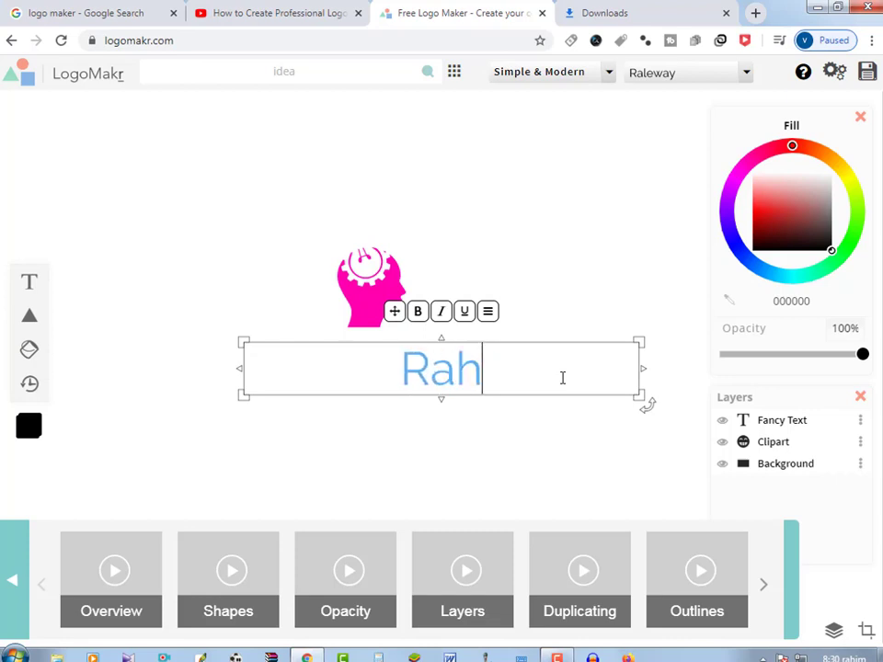
type("im")
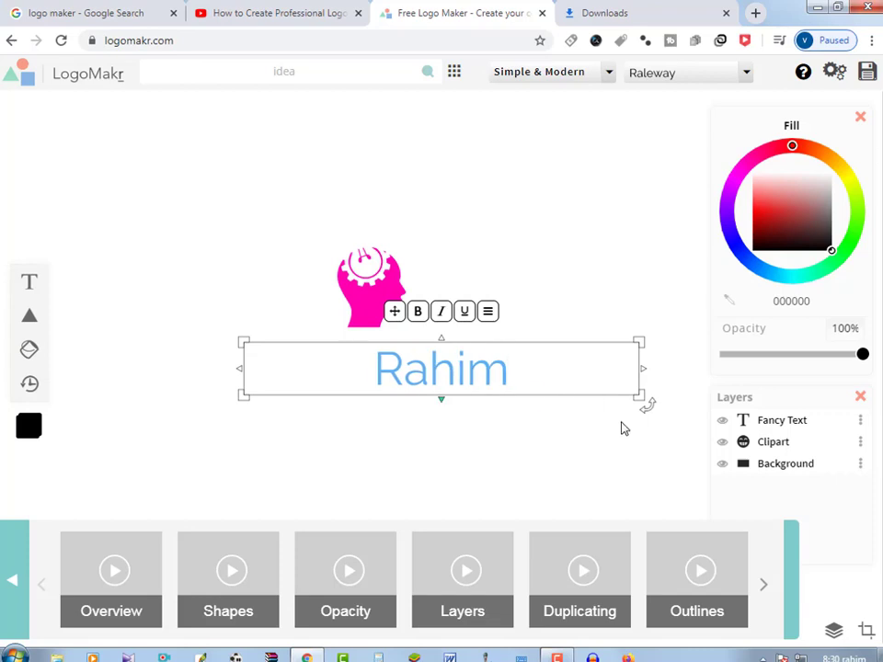
Try a 3D font on the name text and settle on Diplomata from the Decorative fonts.
left_click(609, 73)
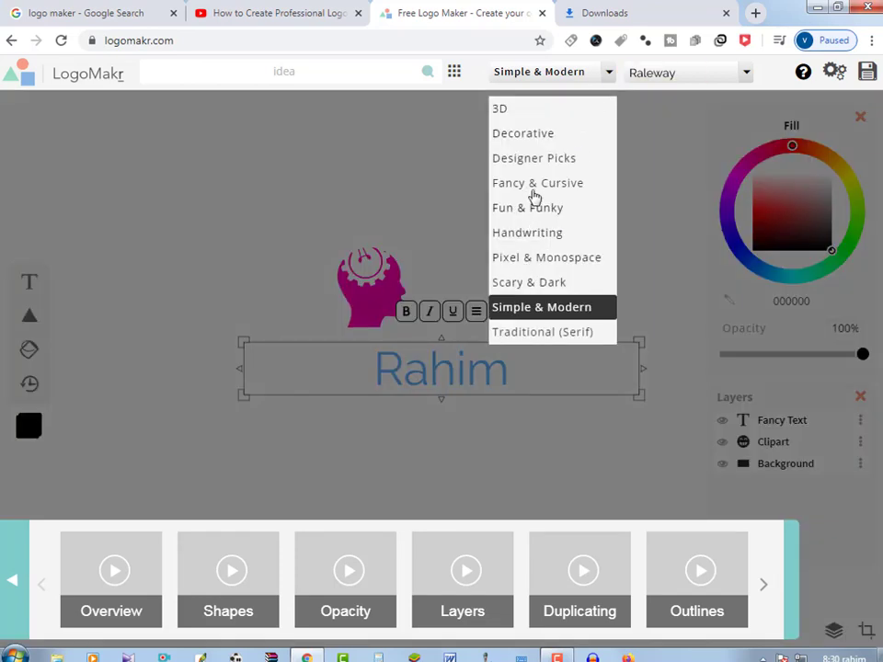
left_click(502, 112)
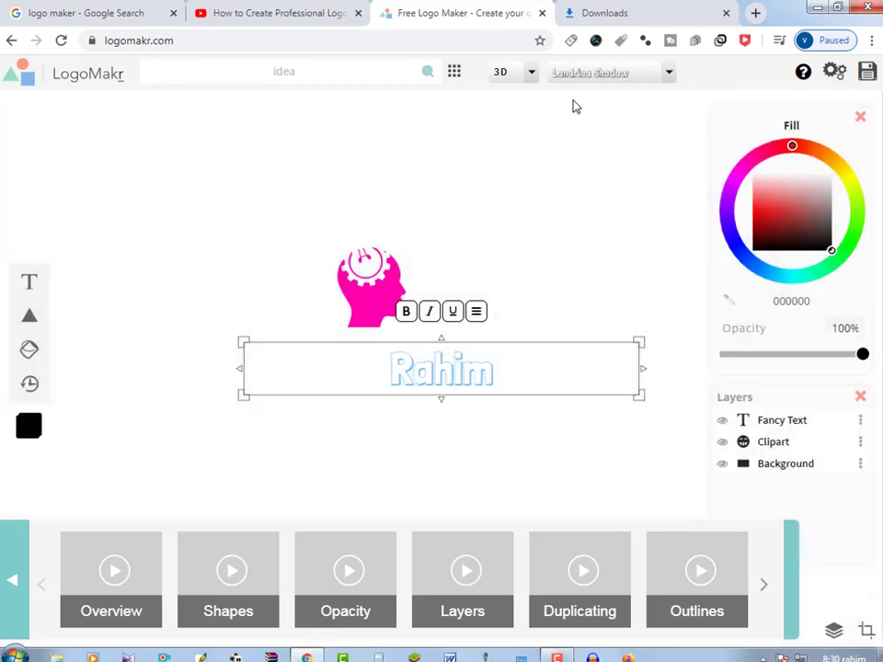
left_click(506, 76)
left_click(520, 138)
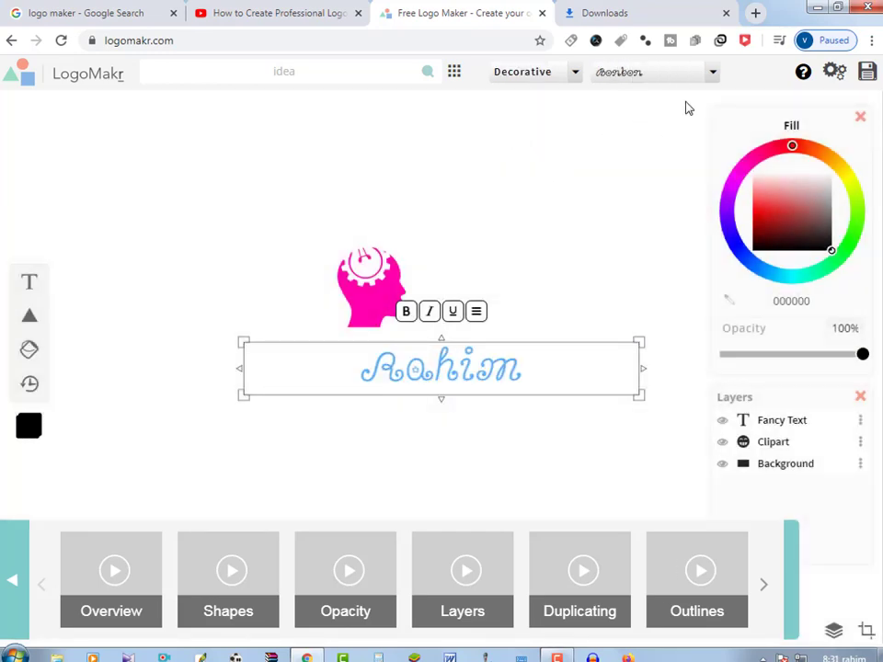
left_click(707, 73)
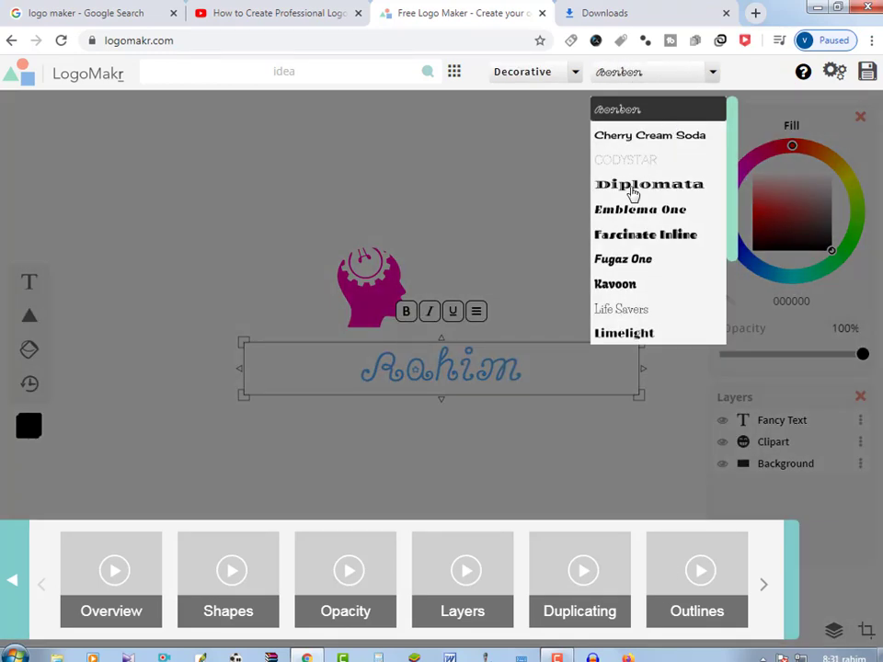
left_click(633, 191)
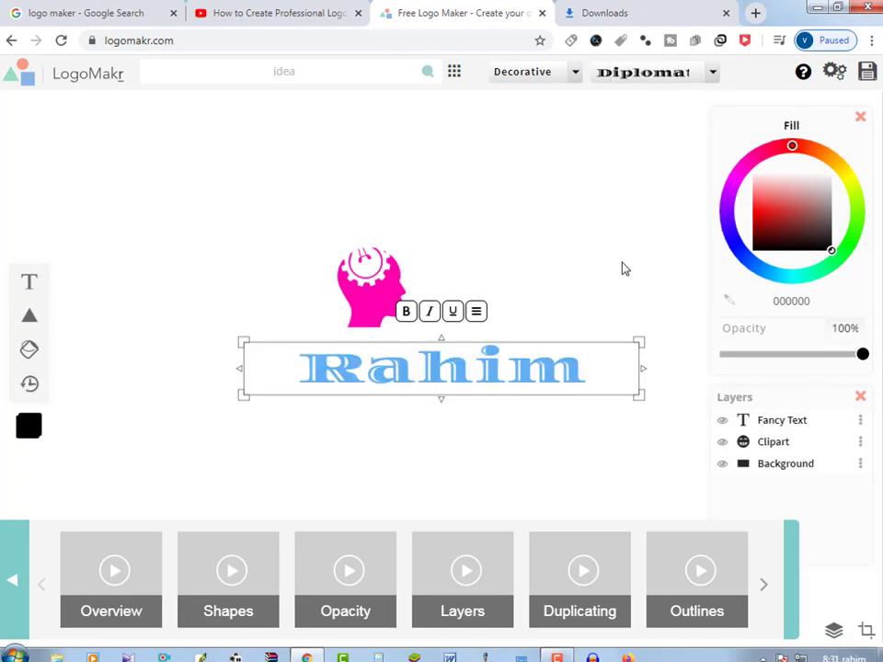
Shrink the name text to about half size or less and centre it directly beneath the head clipart.
left_click(583, 406)
left_click(557, 371)
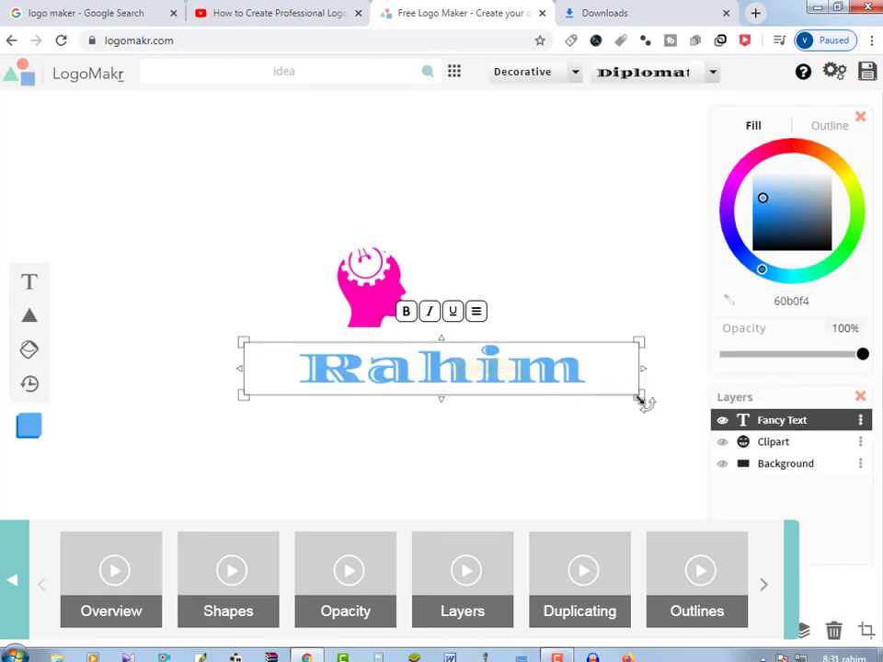
left_click_drag(641, 400, 442, 368)
left_click_drag(364, 355, 383, 350)
left_click(367, 397)
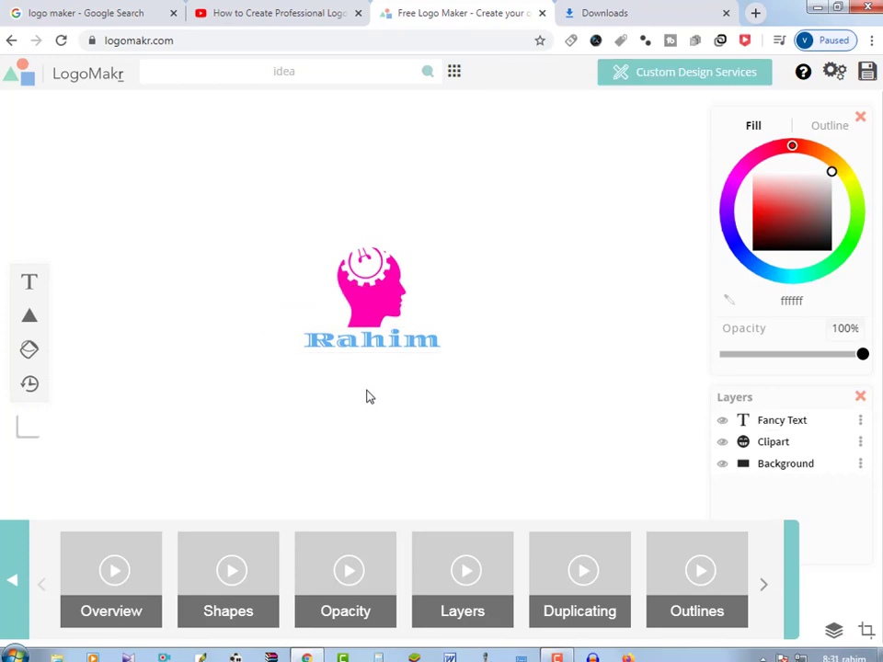
Add a second text layer reading "tech" below the name and set it in Allan from the Handwriting fonts.
left_click(28, 286)
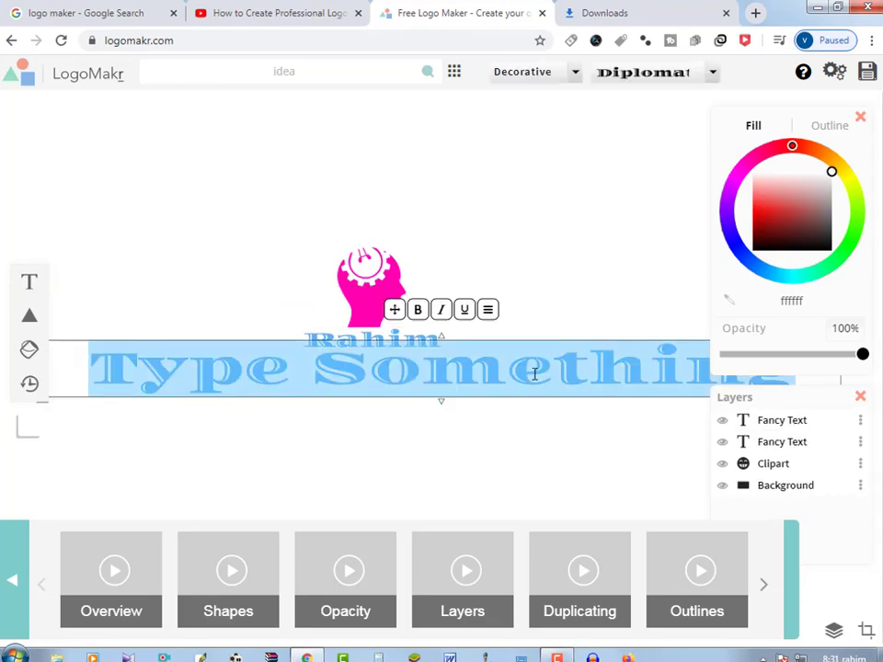
type("tech")
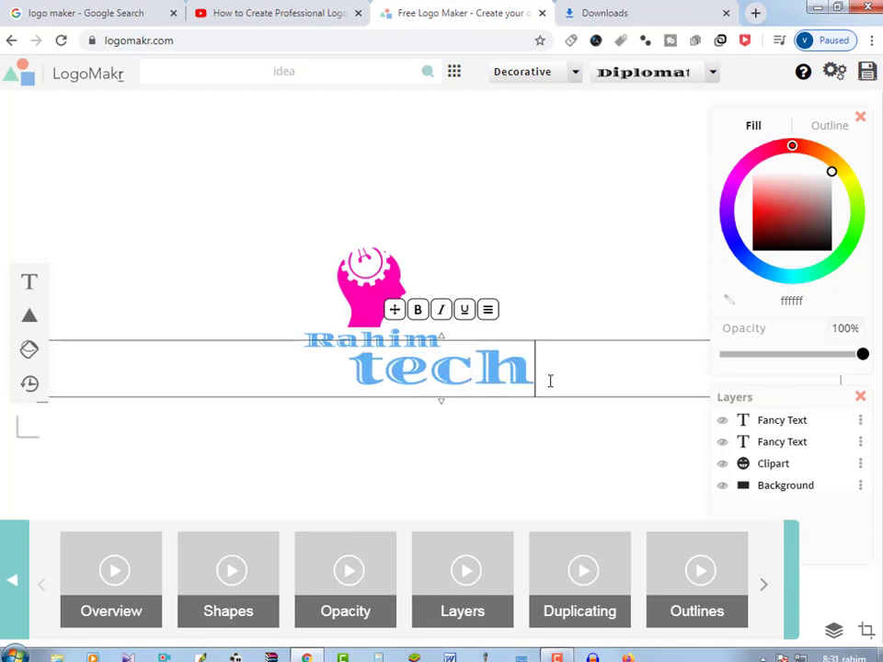
left_click(572, 437)
left_click(491, 377)
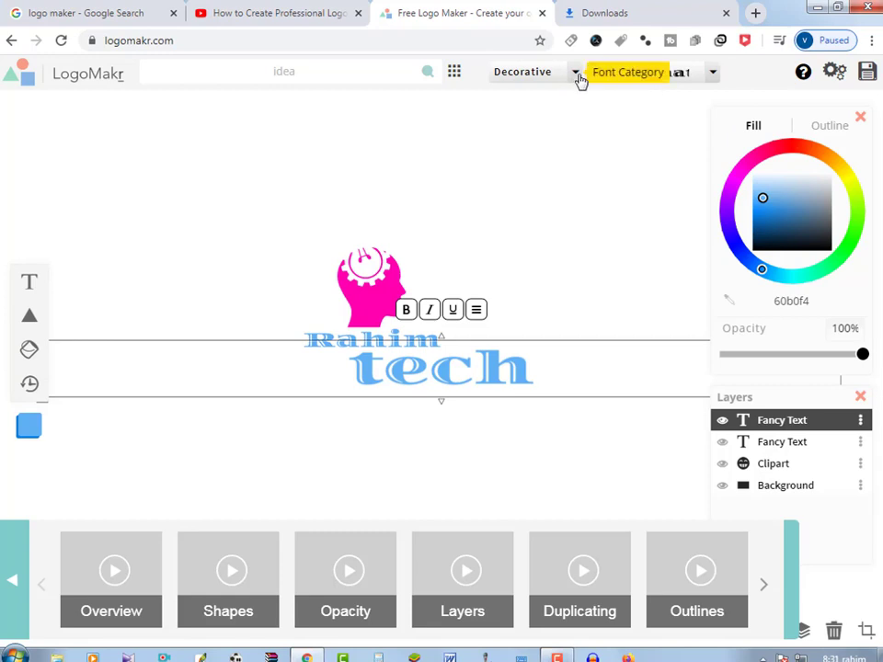
left_click(576, 74)
left_click(529, 234)
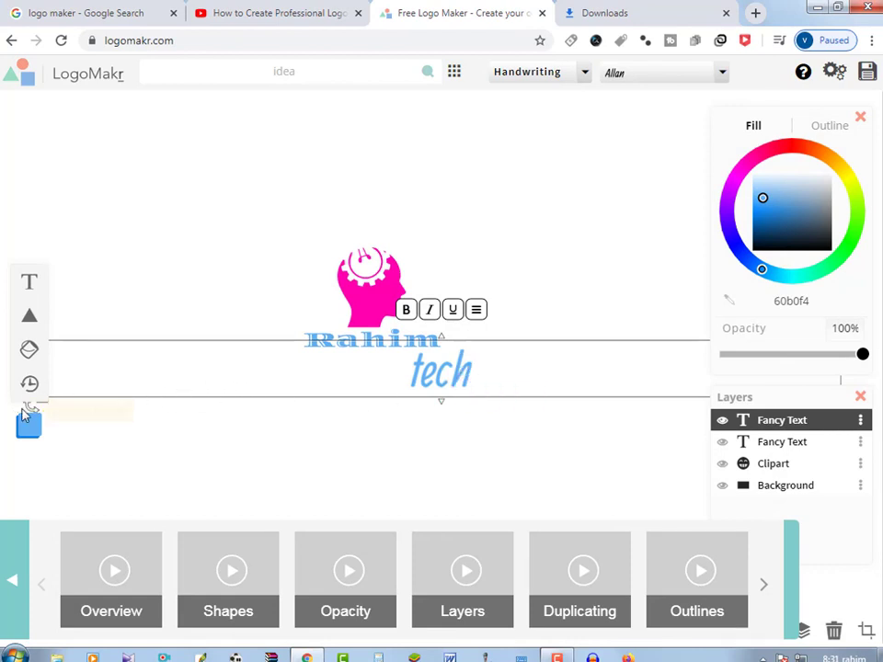
Narrow and scale down the "tech" text box and centre it directly beneath the name text.
left_click_drag(276, 386, 307, 388)
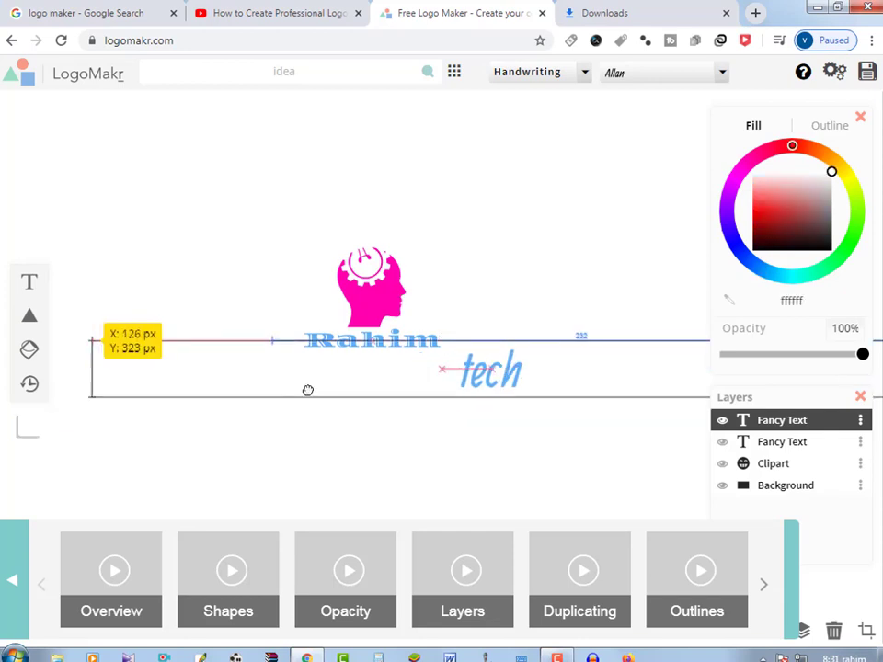
left_click_drag(128, 401, 596, 437)
left_click_drag(547, 391, 293, 387)
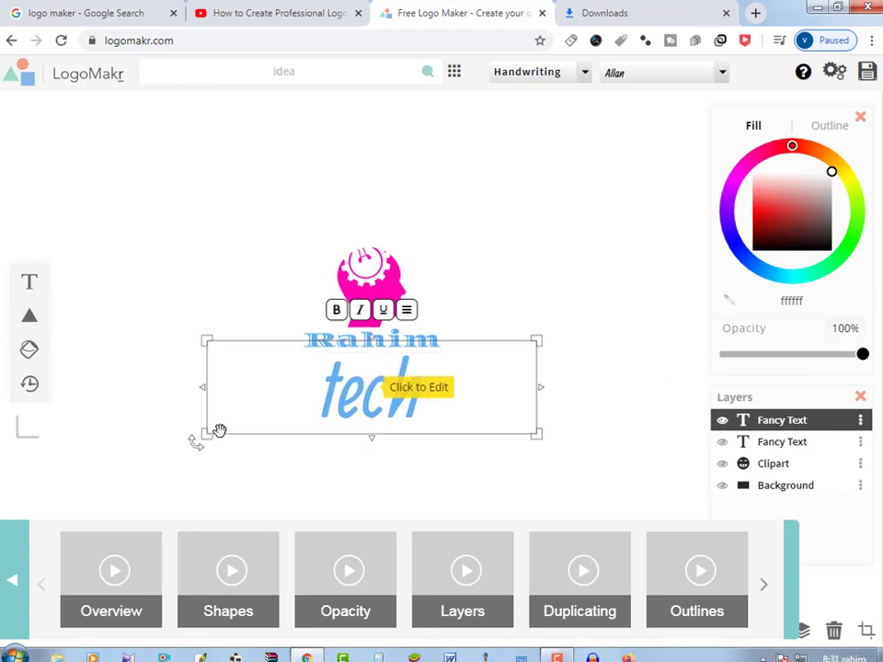
left_click_drag(206, 432, 349, 405)
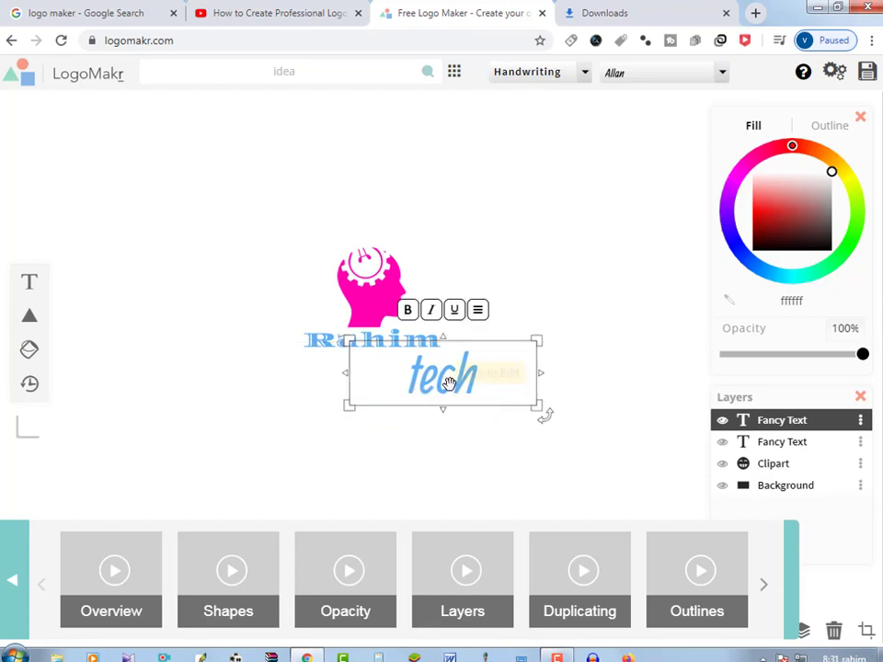
left_click_drag(450, 381, 375, 385)
left_click(124, 188)
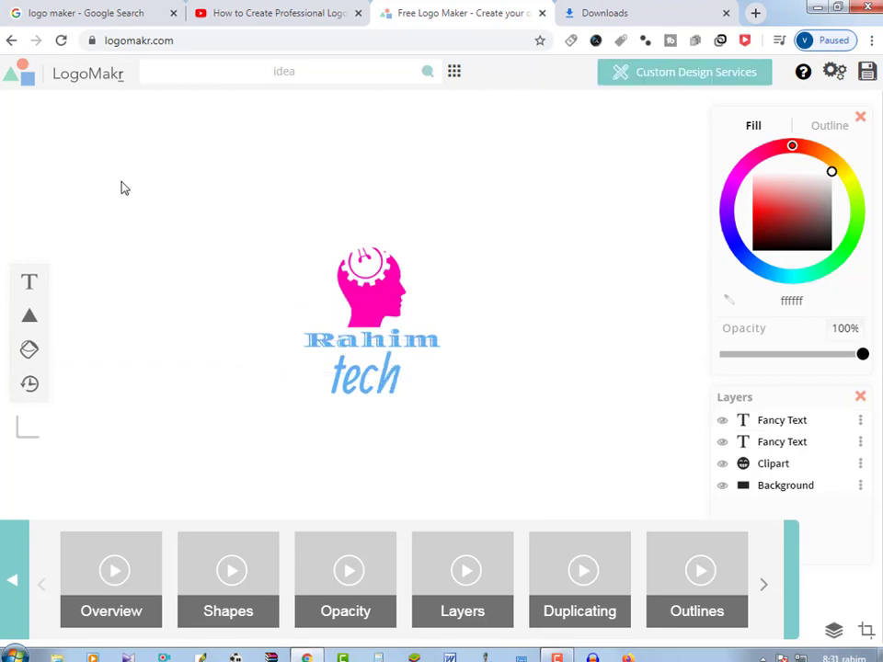
Try a black background behind the logo and return it to white.
left_click(331, 338)
right_click(552, 243)
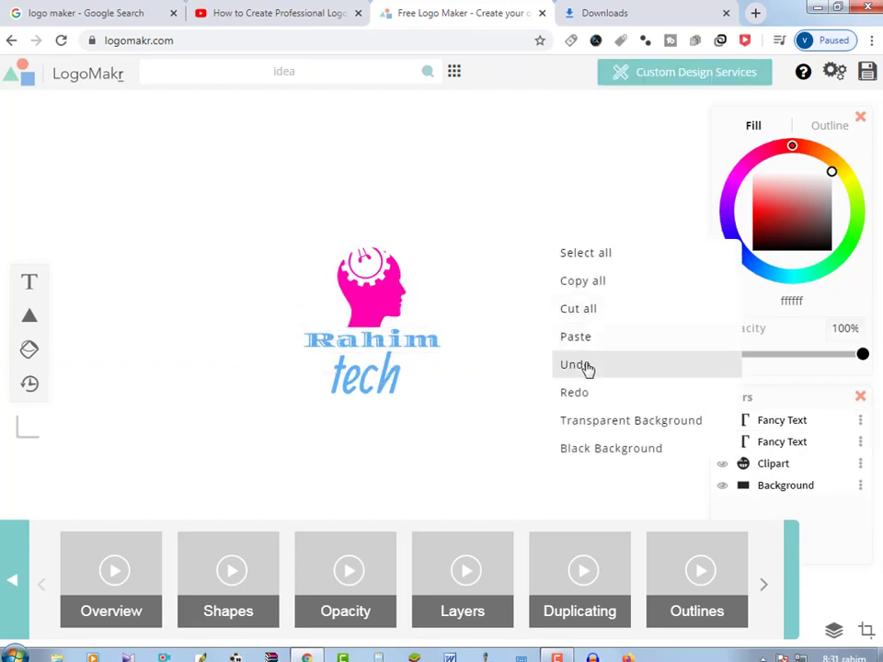
left_click(589, 449)
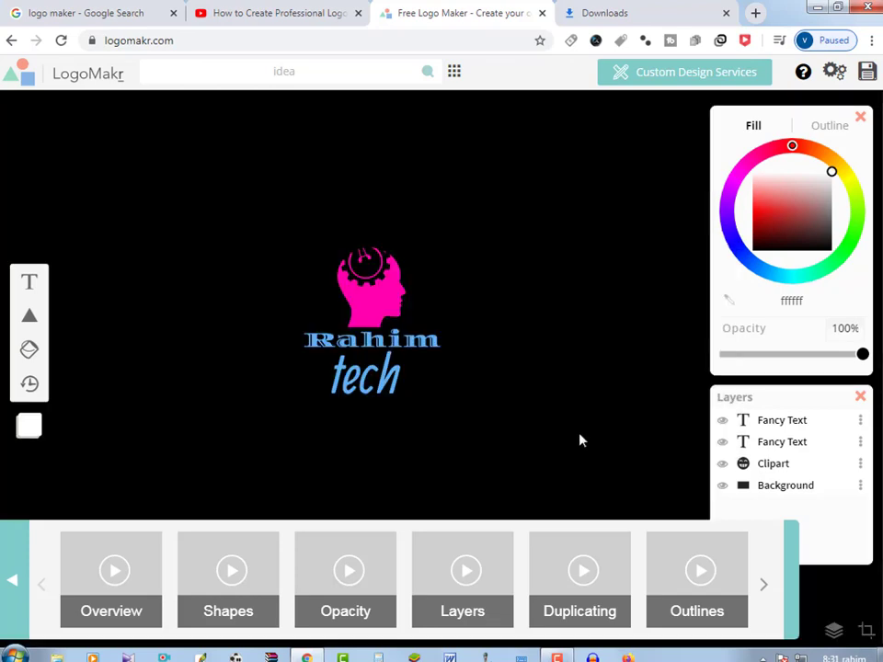
right_click(506, 254)
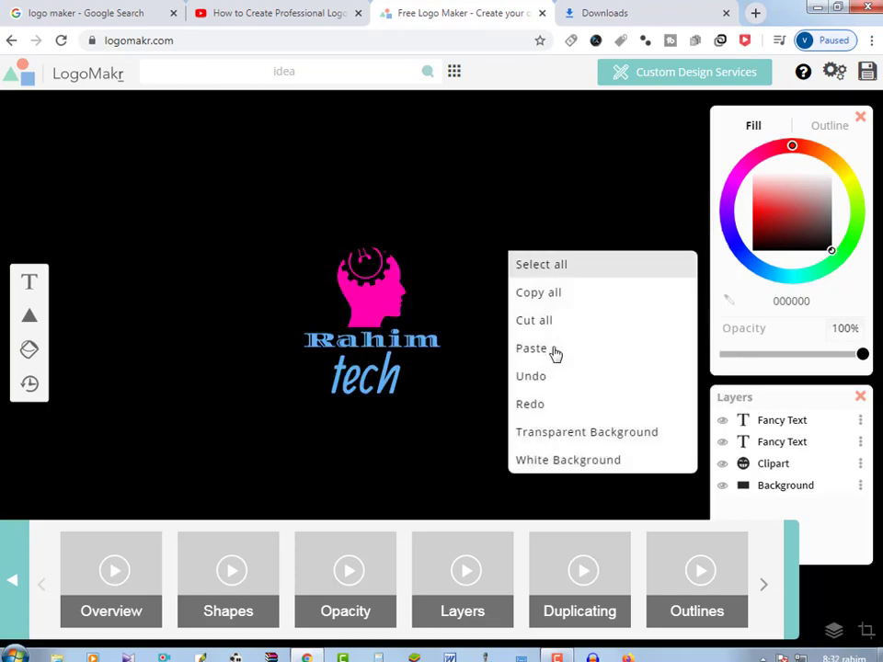
left_click(558, 460)
Recolour the "tech" text yellow (ffdc00) and the name text above it pure red.
left_click(365, 373)
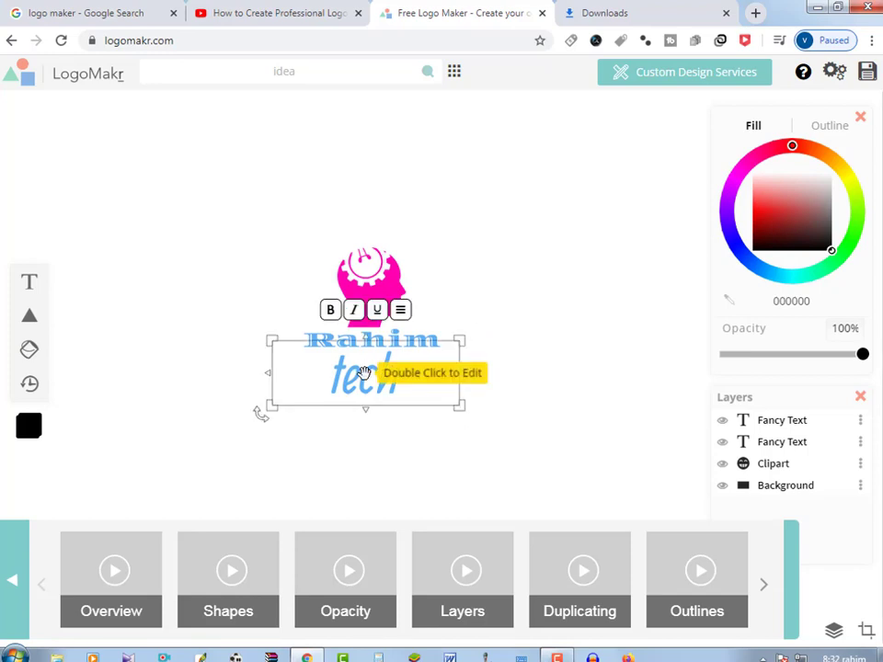
left_click(816, 148)
left_click(845, 169)
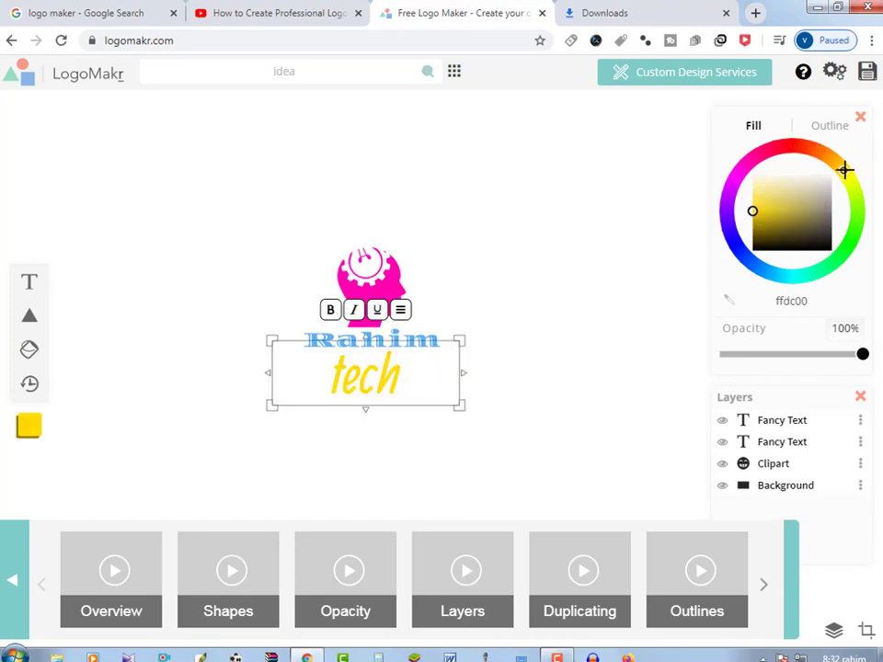
left_click(404, 337)
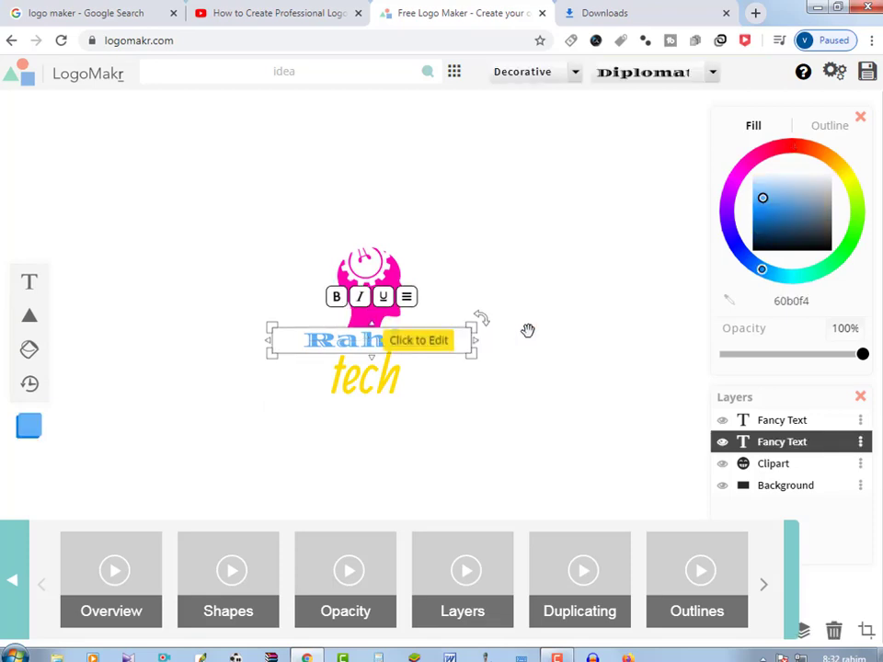
left_click(782, 146)
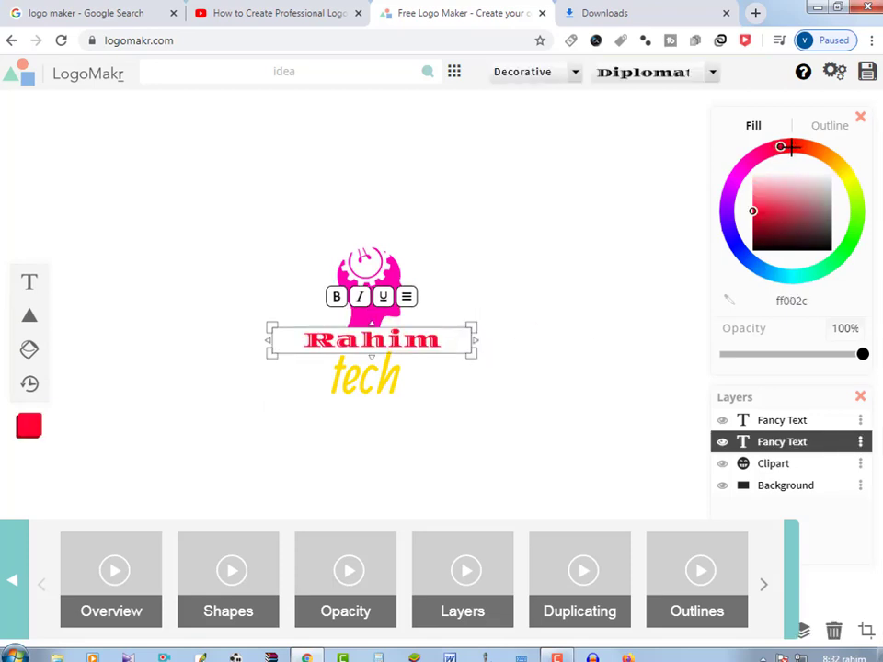
left_click(793, 146)
left_click(523, 307)
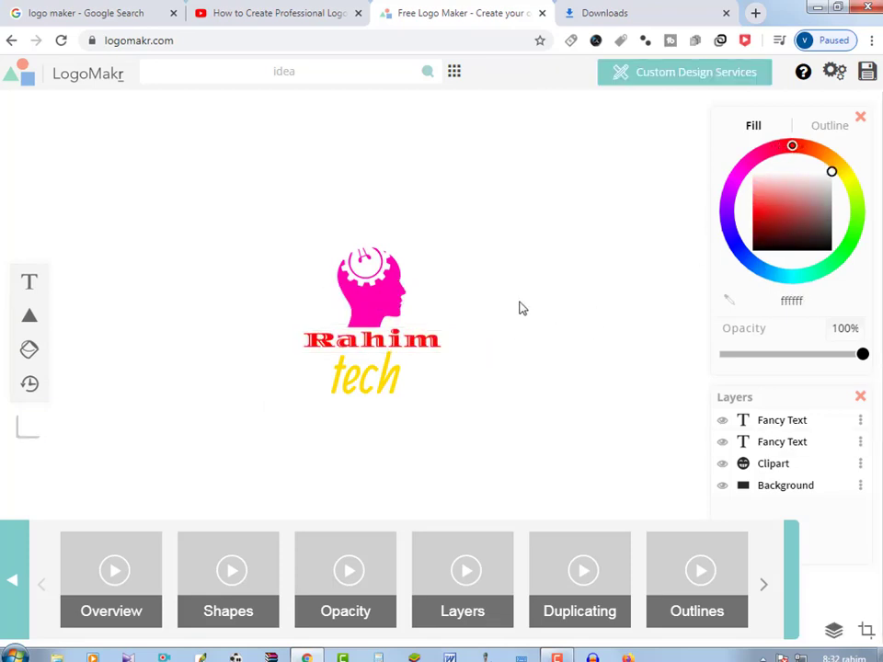
Preview the recoloured logo against a black background and restore the white one.
right_click(524, 304)
left_click(568, 506)
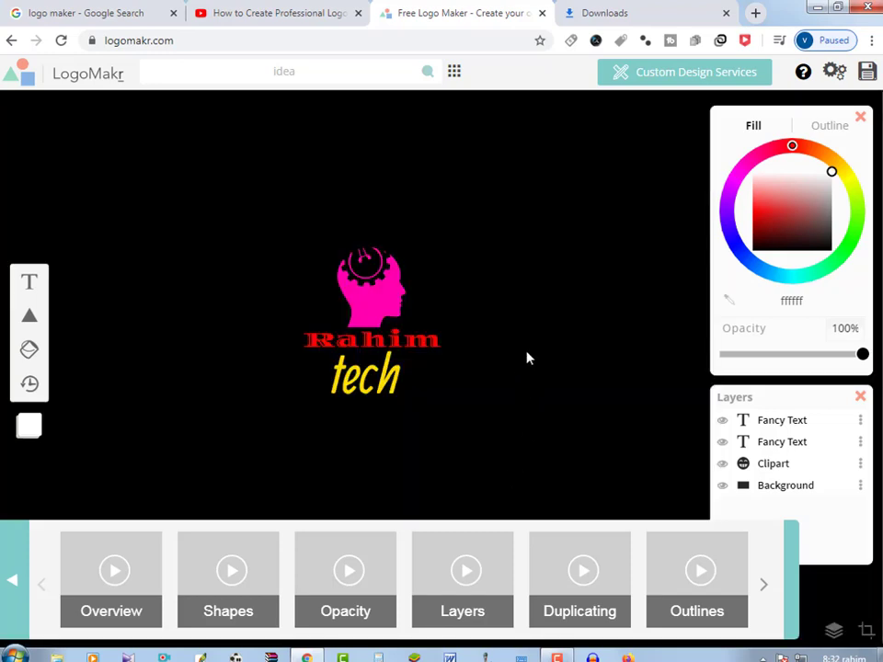
left_click(548, 325)
right_click(549, 326)
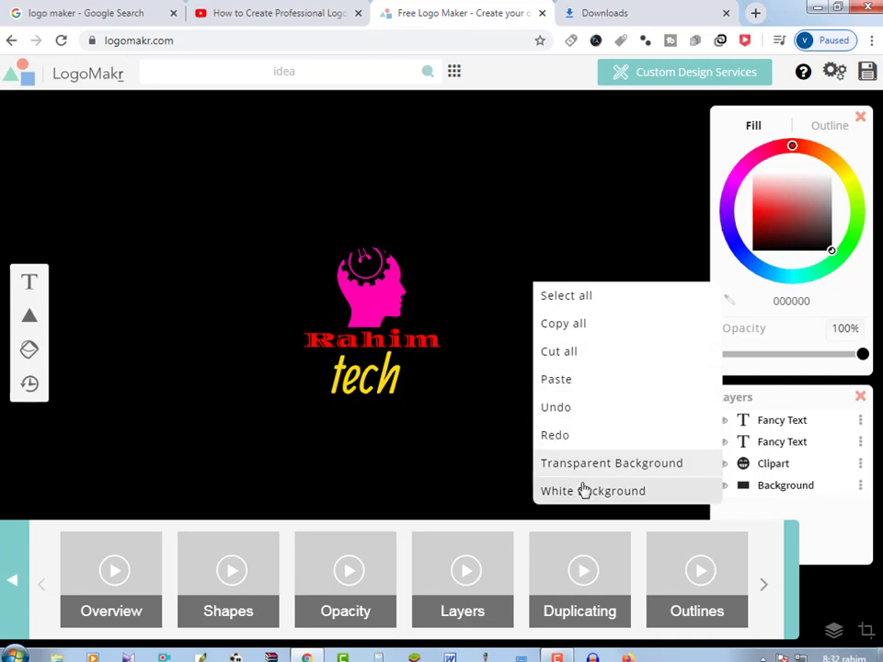
left_click(583, 491)
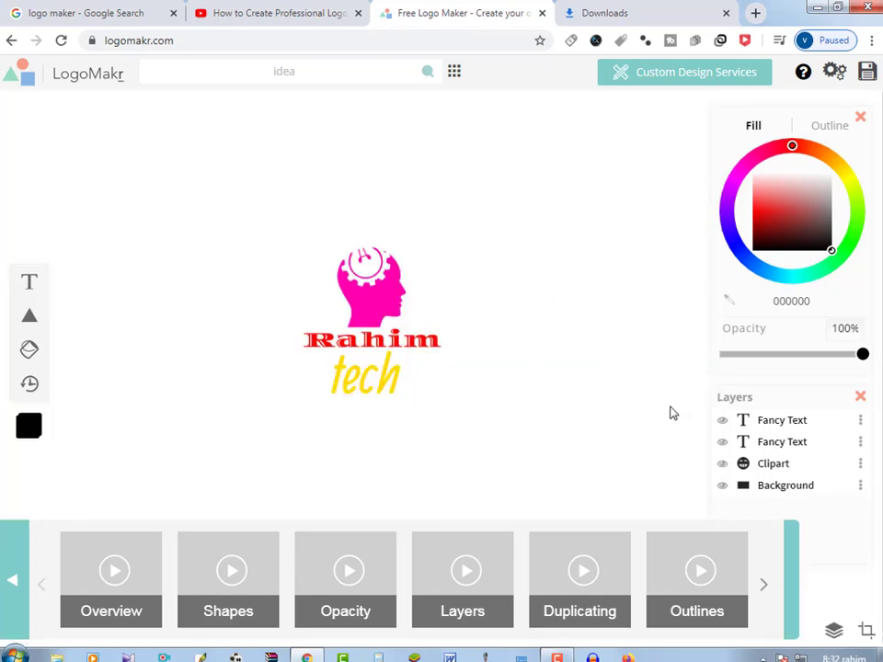
left_click(372, 341)
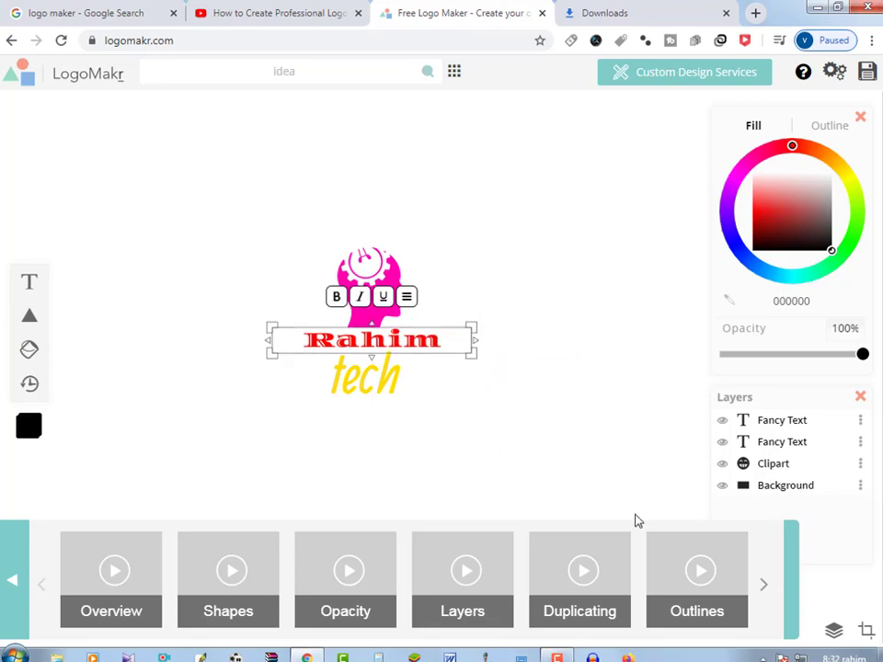
left_click(651, 331)
left_click(368, 375)
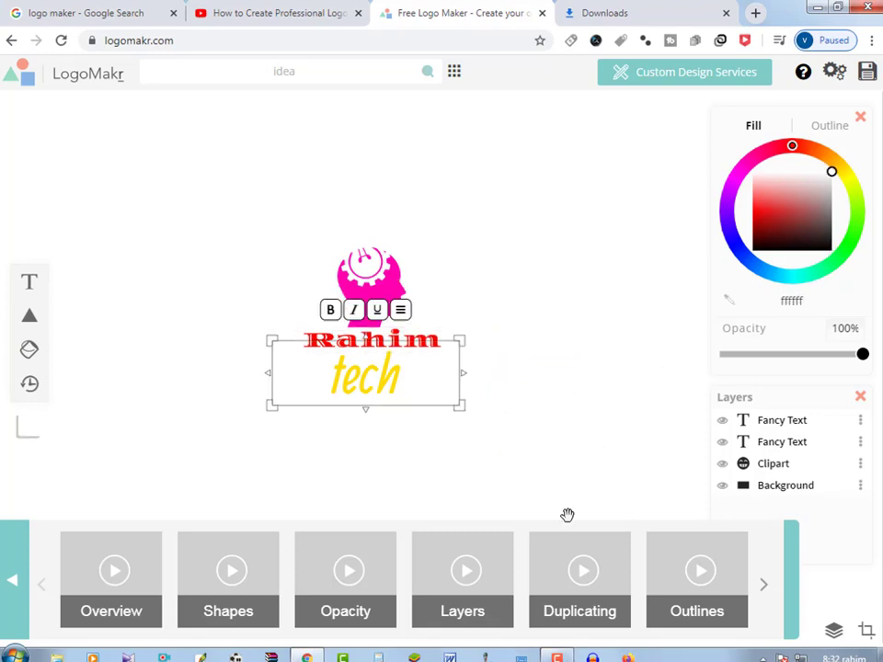
left_click(660, 421)
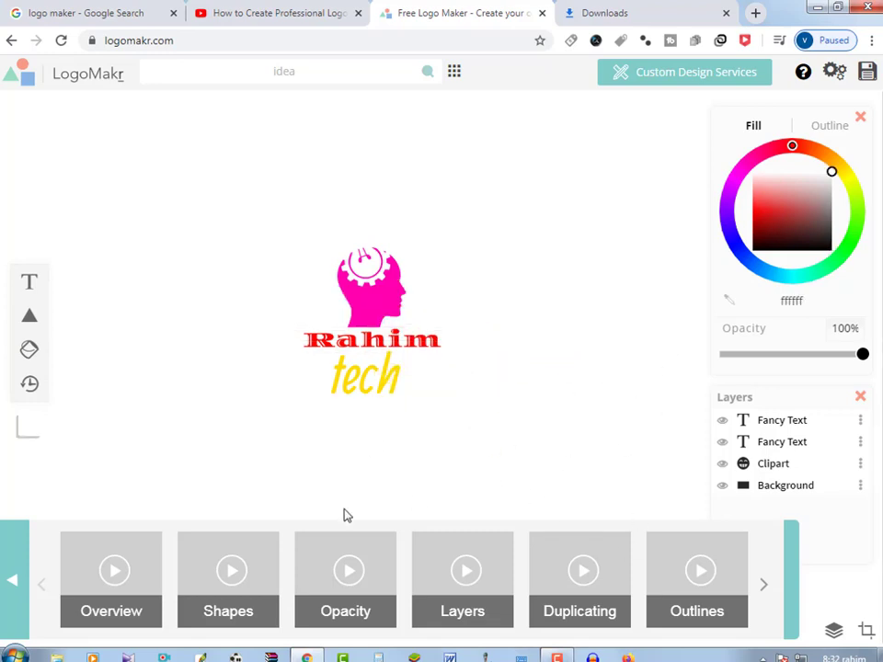
left_click(368, 339)
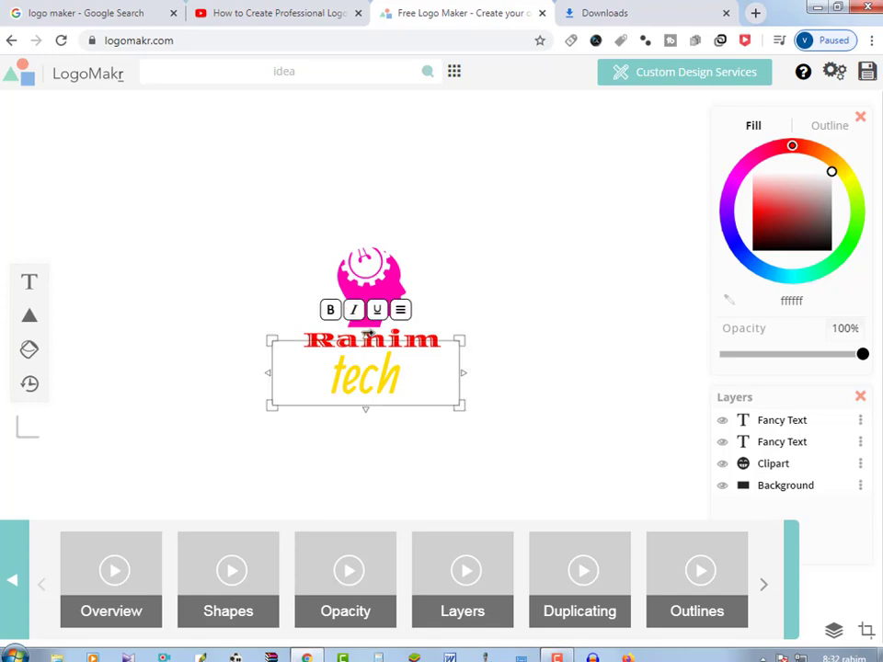
left_click(659, 365)
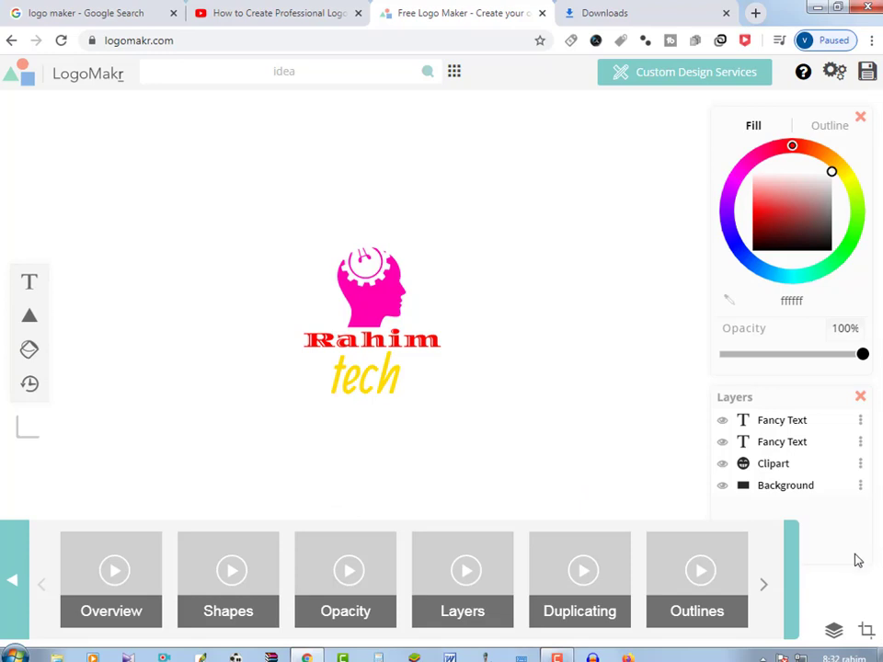
Crop the canvas closely around the head clipart and both lines of text.
left_click(866, 632)
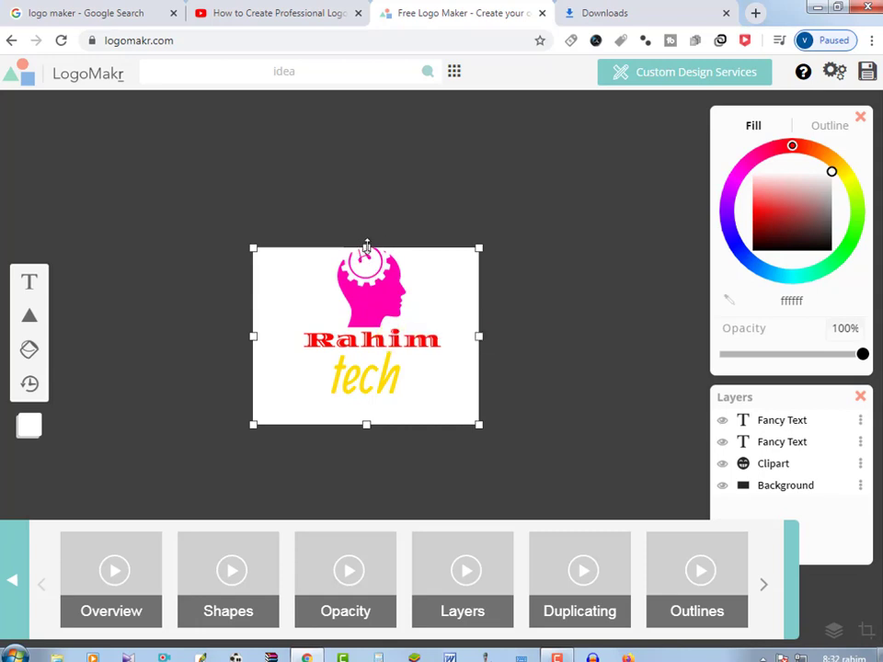
mouse_move(366, 248)
left_mouse_down()
mouse_move(367, 230)
mouse_move(367, 241)
left_mouse_up()
left_click_drag(254, 332, 301, 334)
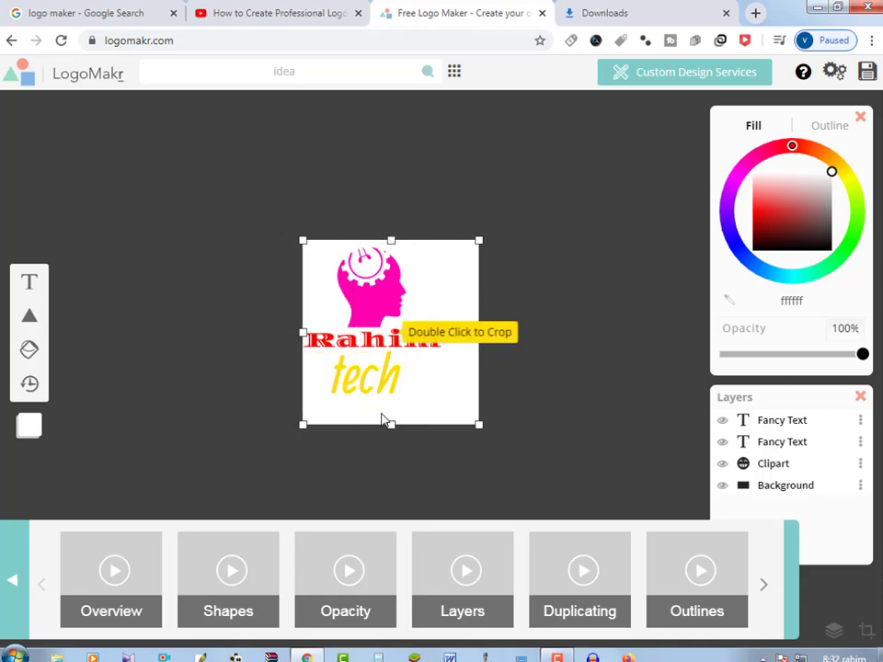
left_click_drag(390, 423, 390, 400)
left_click_drag(465, 322, 441, 321)
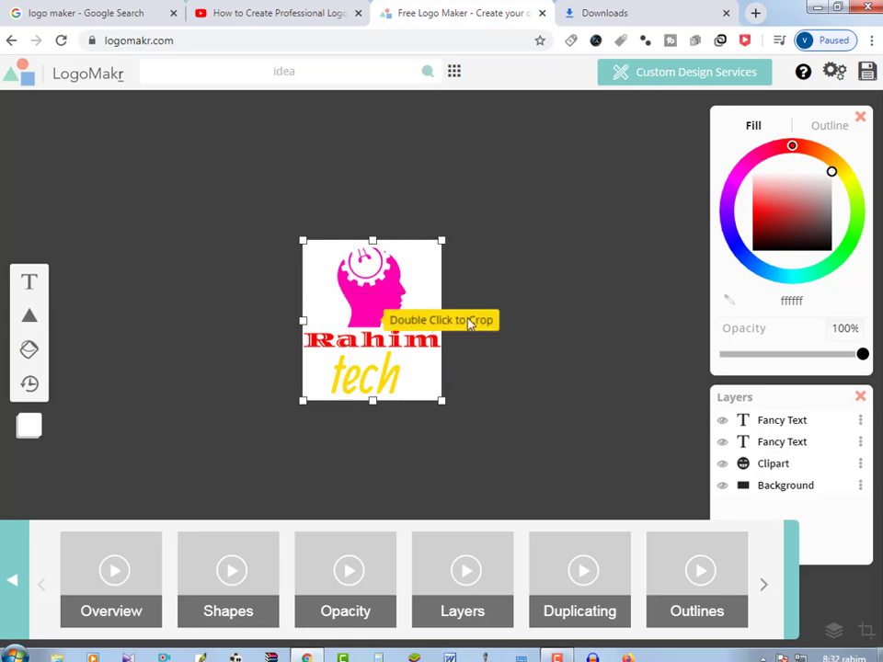
Save the logo and download the free low-resolution file, collapsing the tutorial video strip that covers this option.
left_click(869, 72)
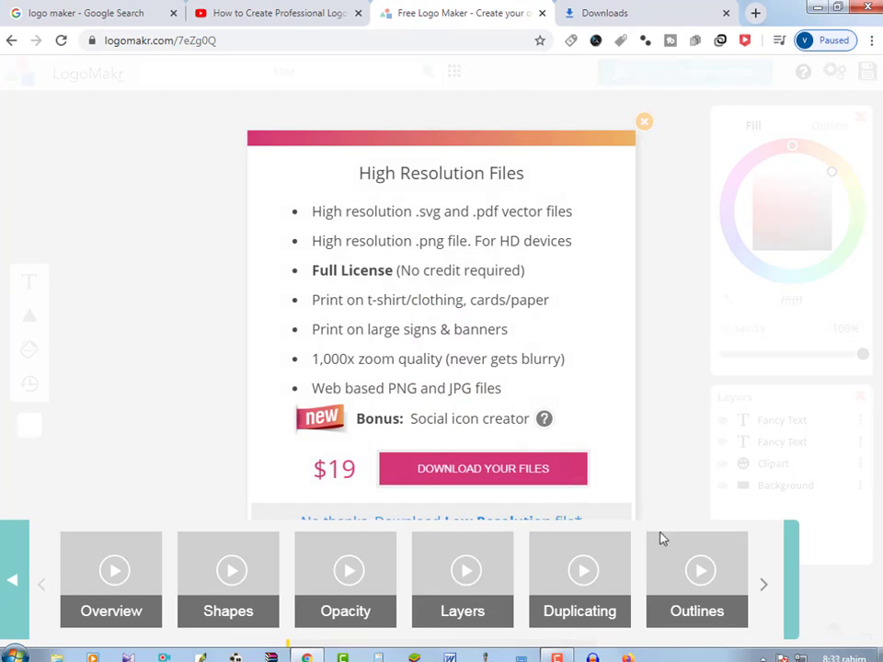
left_click(765, 585)
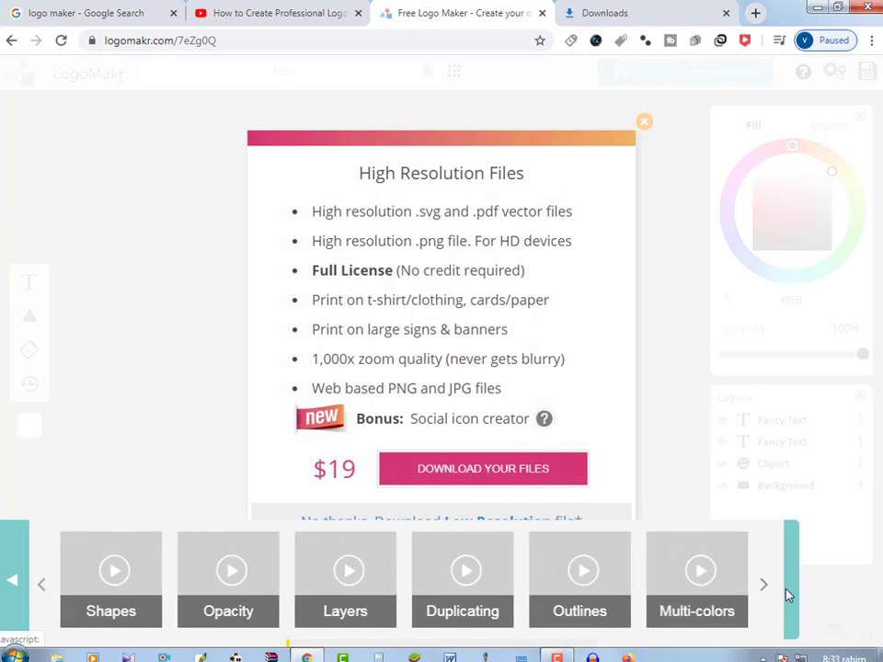
left_click(10, 588)
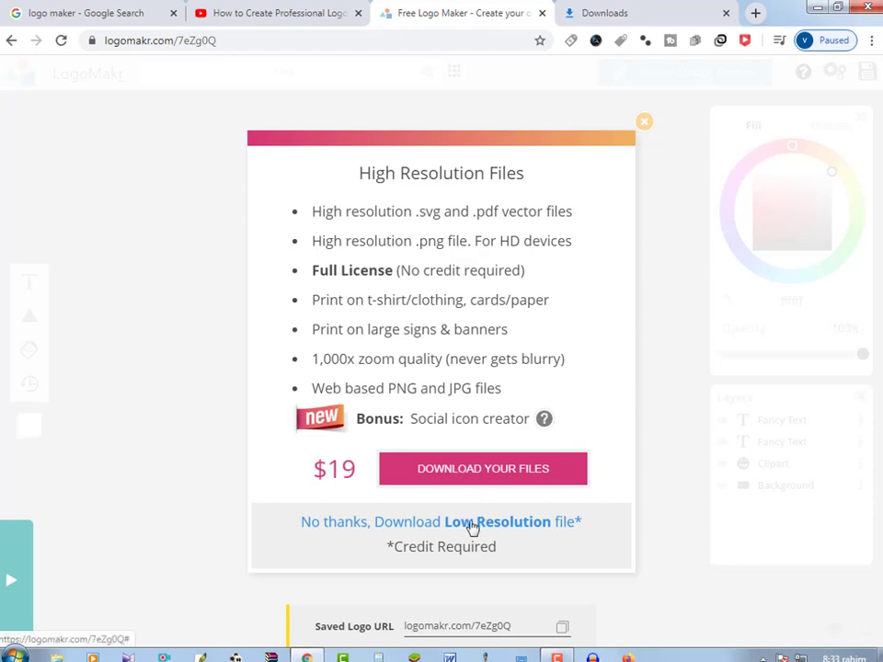
left_click(522, 528)
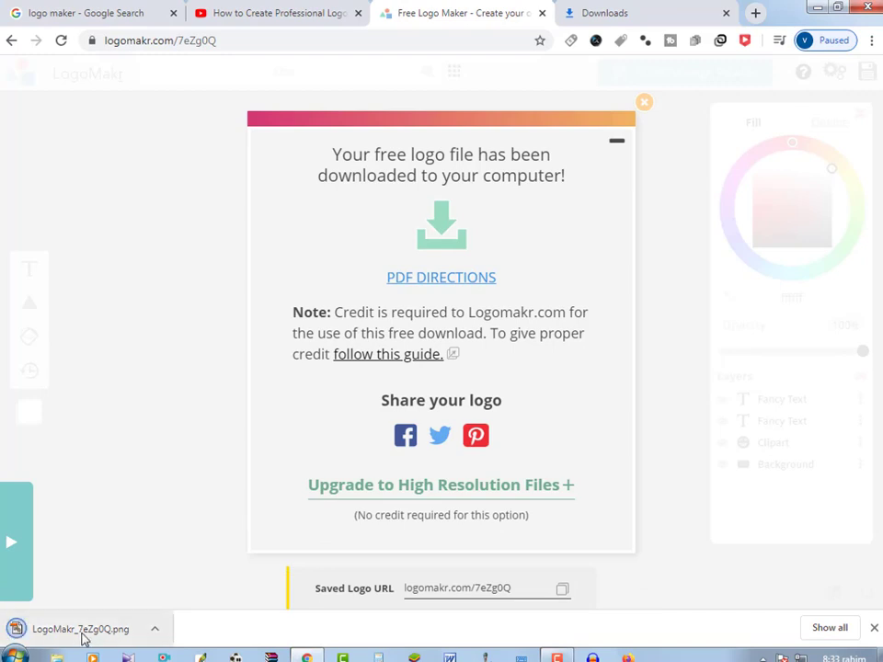
Open the downloaded LogoMakr_7eZg0Q.png from its folder to view it, and close the image, the viewer and the folder window.
left_click(832, 629)
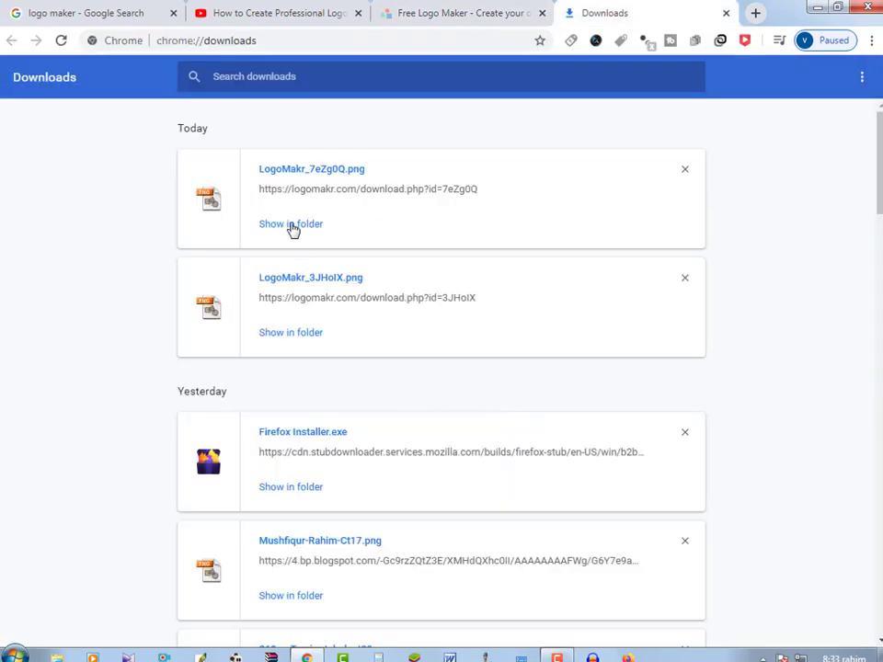
left_click(290, 225)
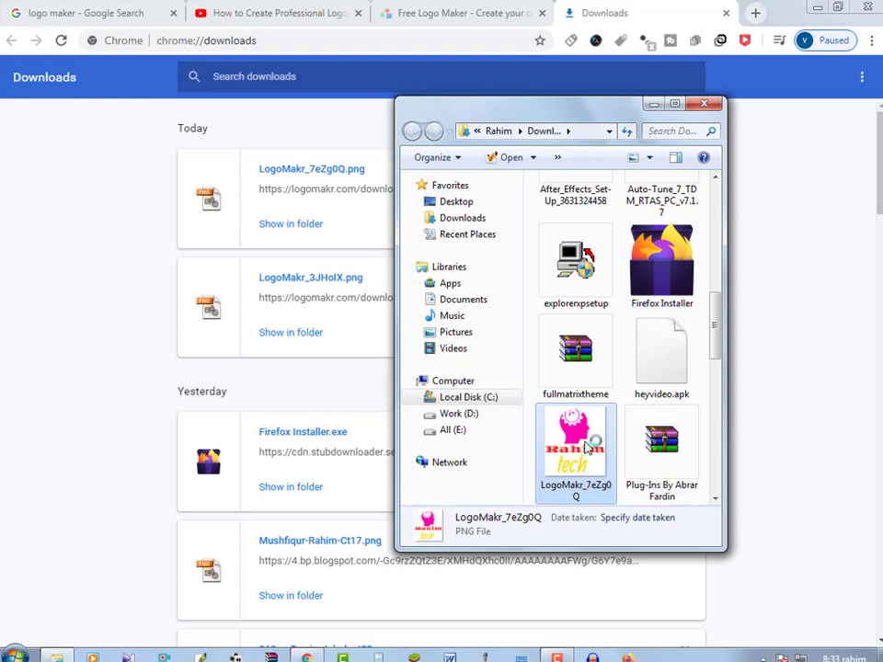
double_click(578, 442)
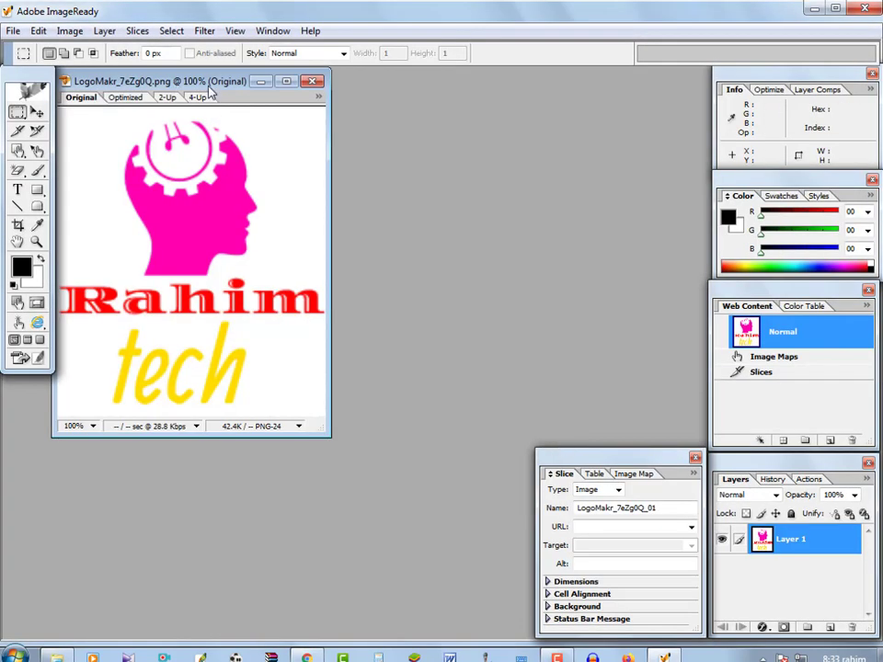
left_click_drag(210, 90, 278, 100)
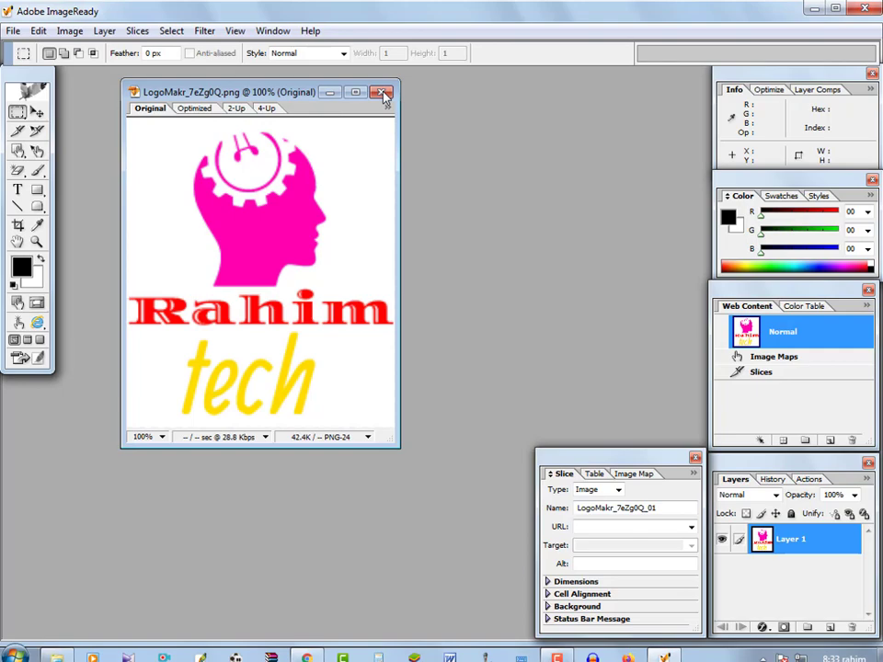
left_click(382, 93)
left_click(862, 10)
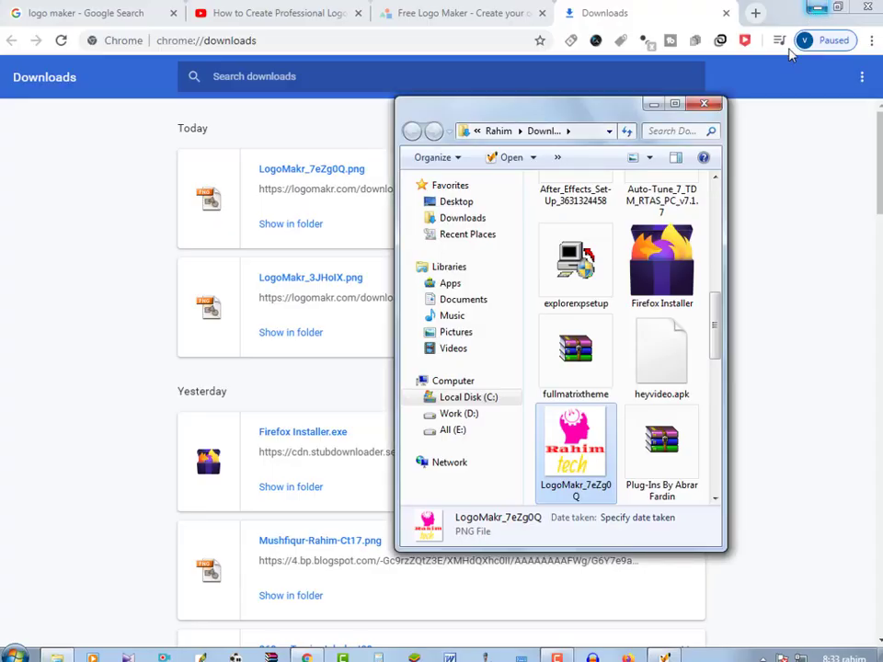
left_click(702, 105)
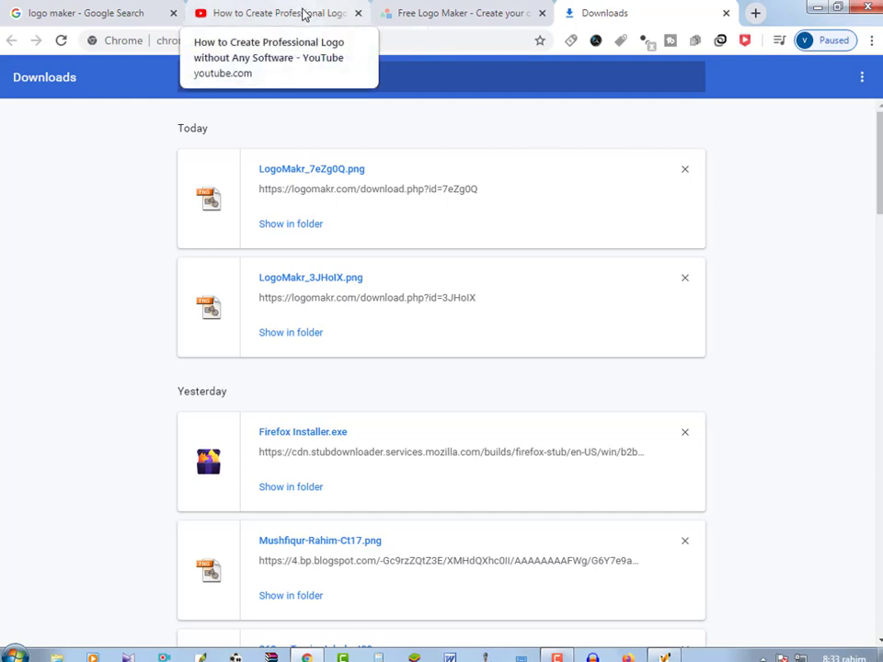
Return to the LogoMakr page and dismiss the Windows color scheme dialog without choosing an option.
left_click(430, 20)
right_click(155, 278)
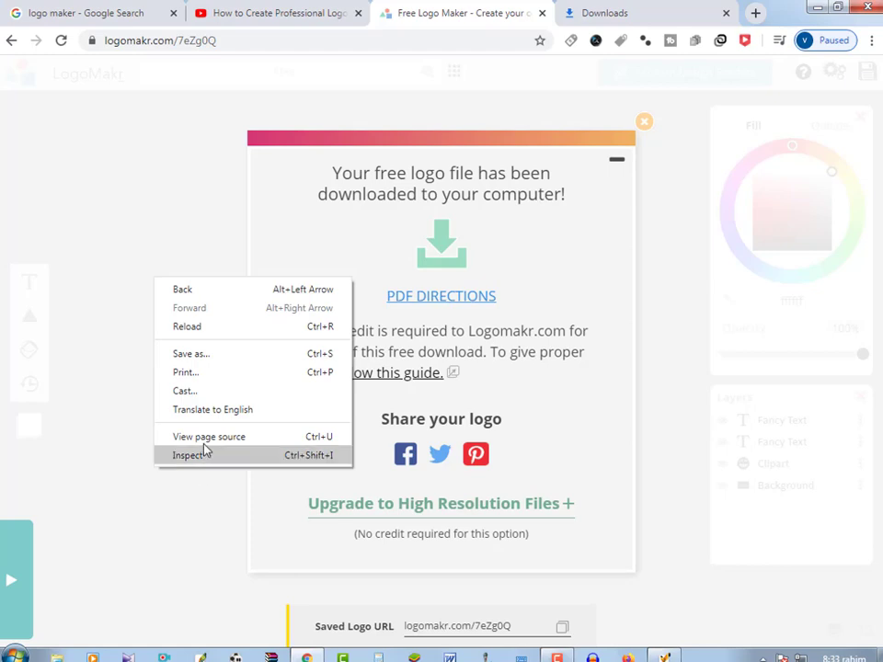
left_click(198, 533)
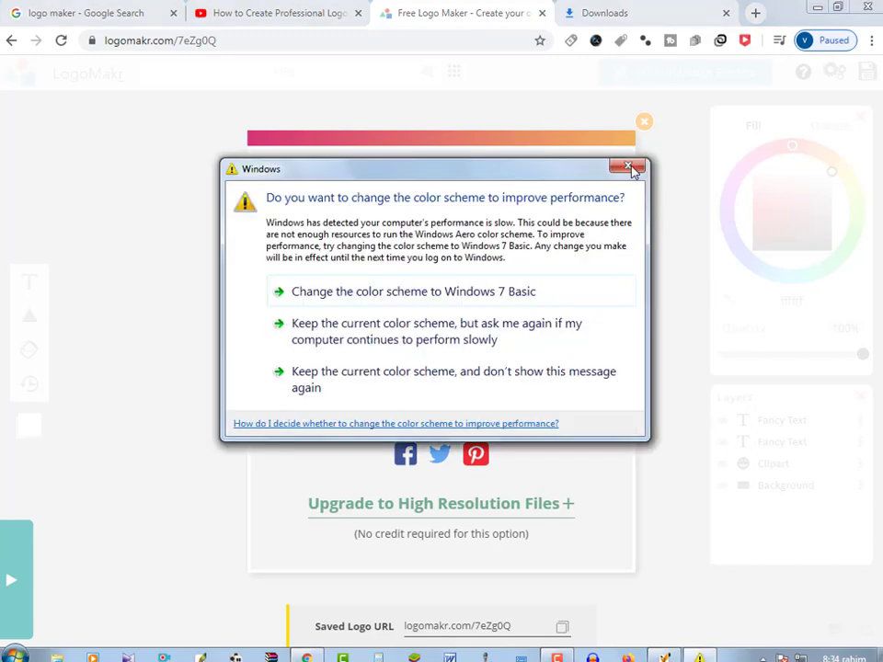
left_click(635, 171)
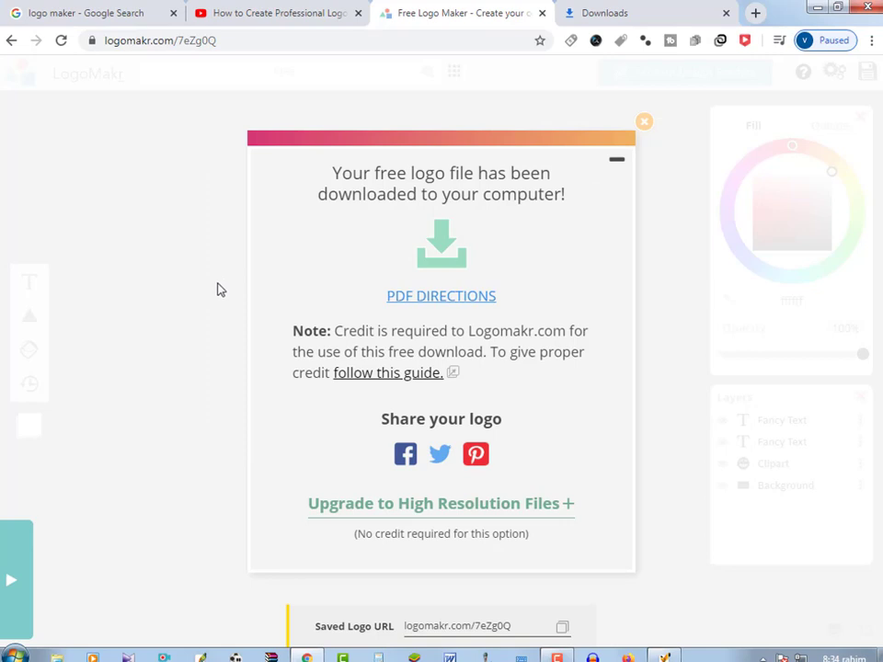